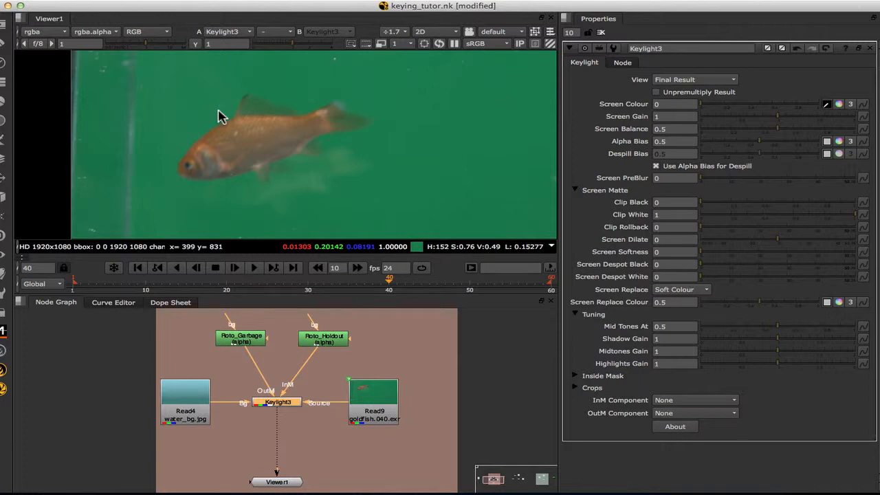
Sample a patch of green water as Keylight's Screen Colour, then clear the sampling box.
{"action": "left_click", "coordinate": [225, 111], "text": "alt+shift+super"}
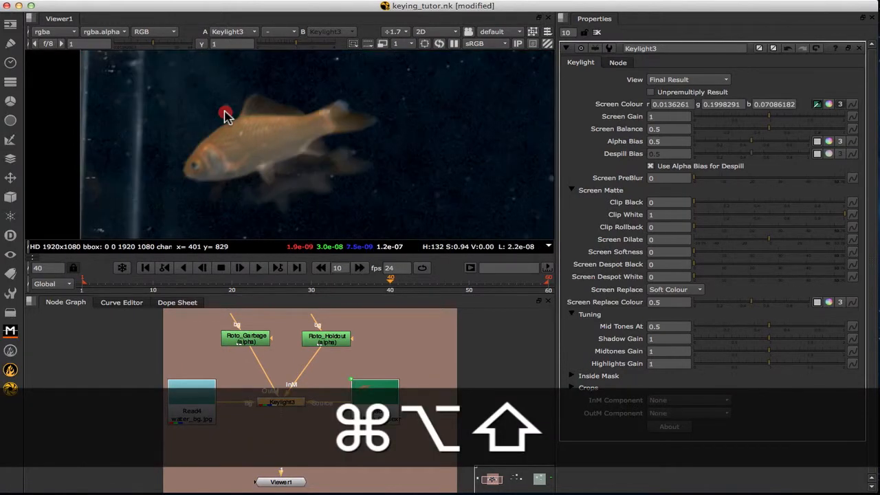
{"action": "left_click_drag", "start_coordinate": [225, 111], "coordinate": [213, 125], "text": "alt+shift+super"}
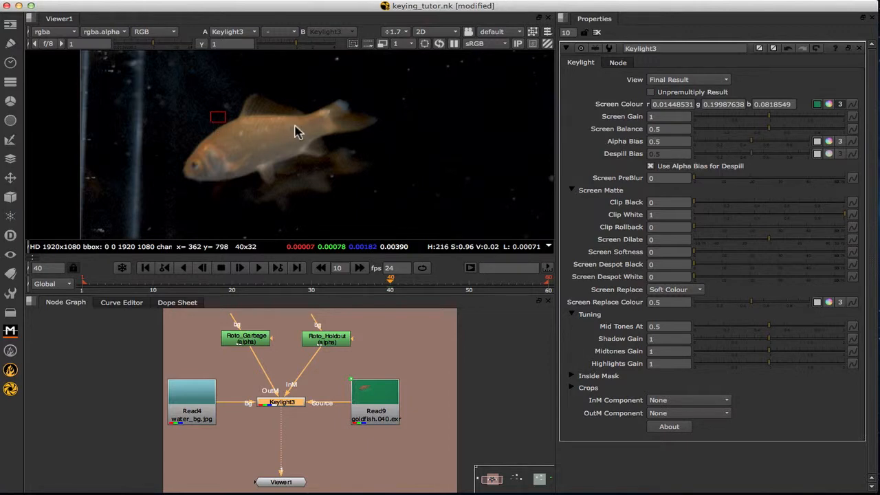
{"action": "left_click", "coordinate": [690, 80]}
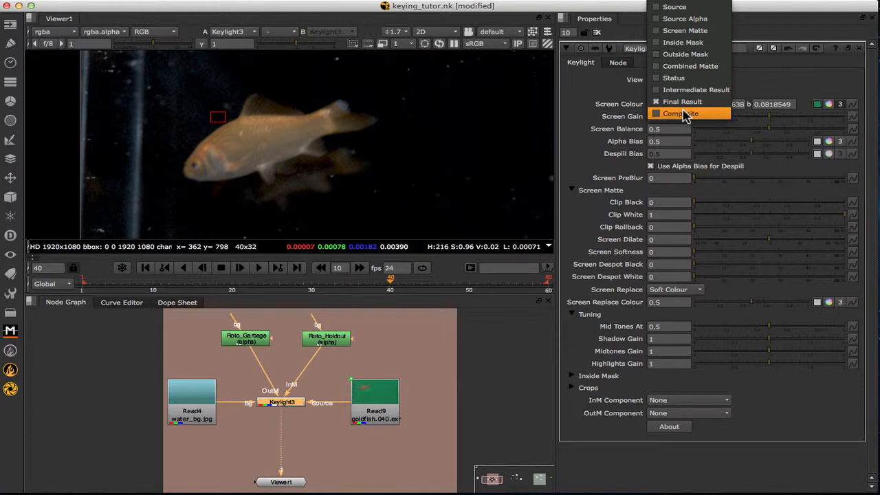
{"action": "left_click", "coordinate": [620, 90]}
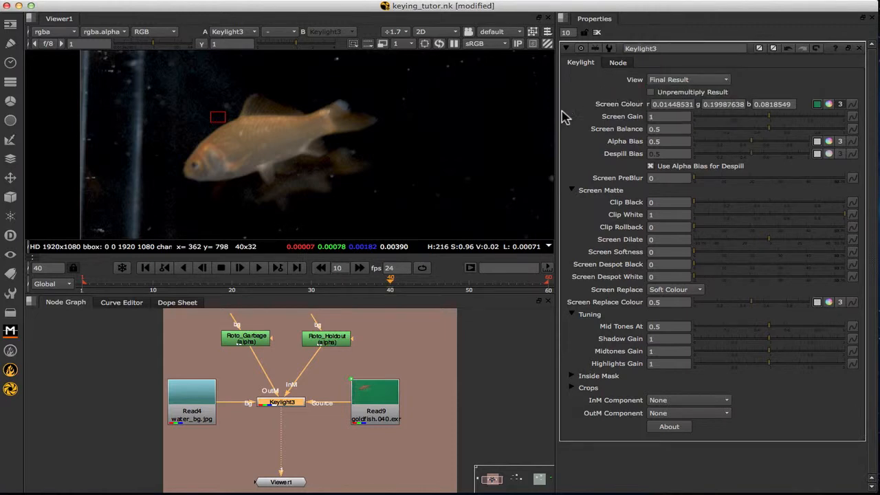
{"action": "right_click", "coordinate": [64, 128], "text": "super"}
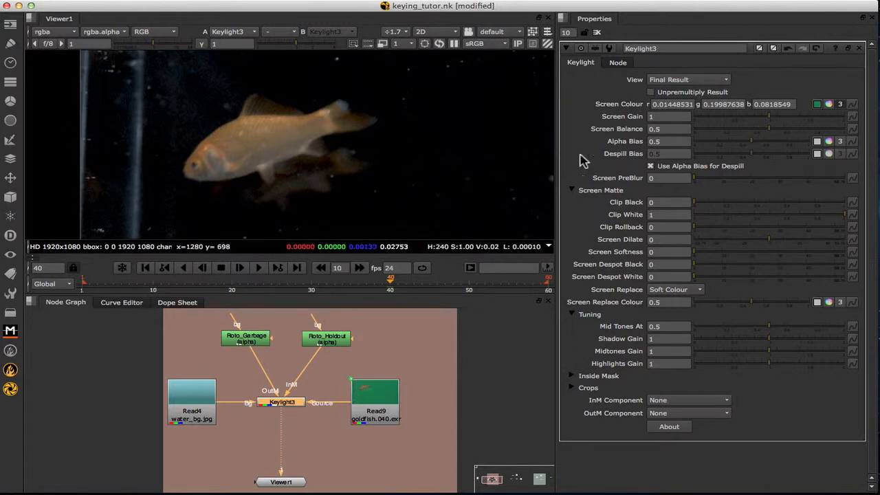
Switch the viewer to the alpha matte and zoom in on the goldfish.
{"action": "key", "text": "a"}
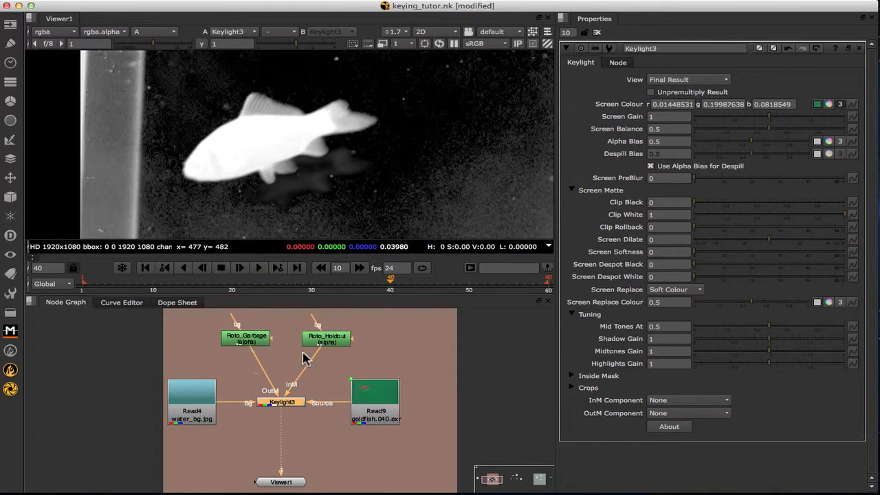
{"action": "scroll", "coordinate": [252, 180], "scroll_direction": "up", "scroll_amount": 5}
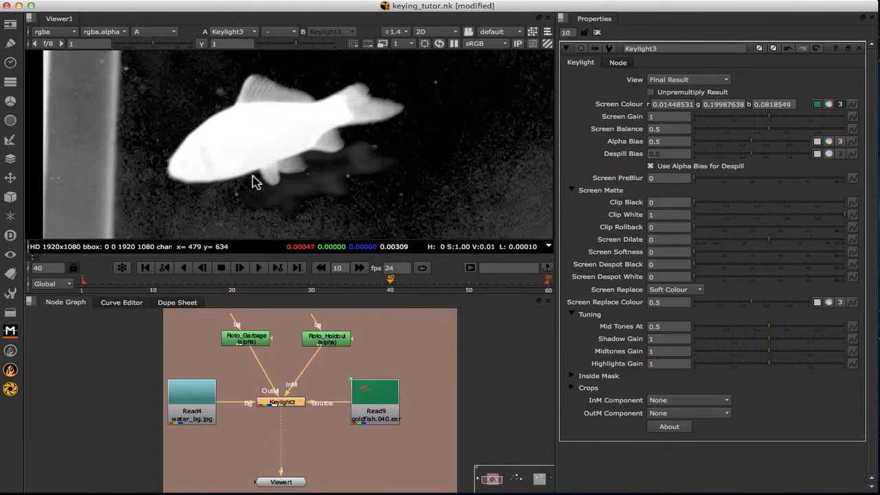
{"action": "scroll", "coordinate": [251, 181], "scroll_direction": "up", "scroll_amount": 2}
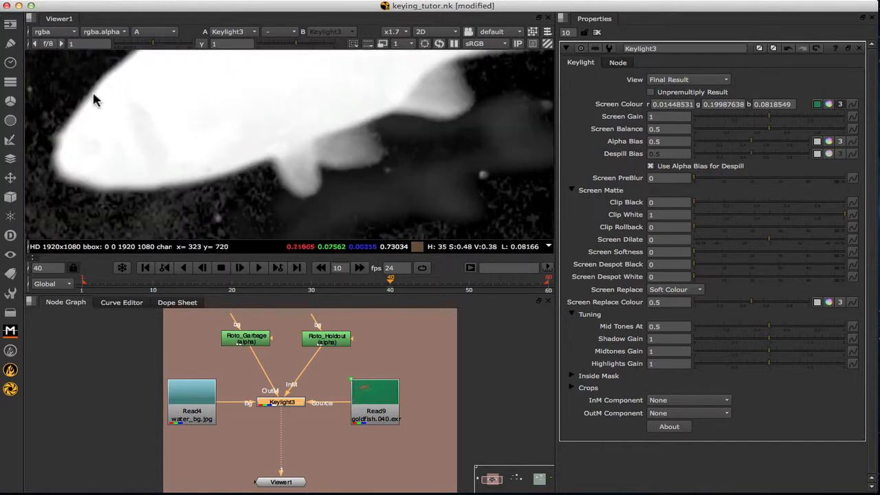
{"action": "scroll", "coordinate": [164, 145], "scroll_direction": "down", "scroll_amount": 7}
{"action": "middle_click_drag", "start_coordinate": [179, 133], "coordinate": [204, 154]}
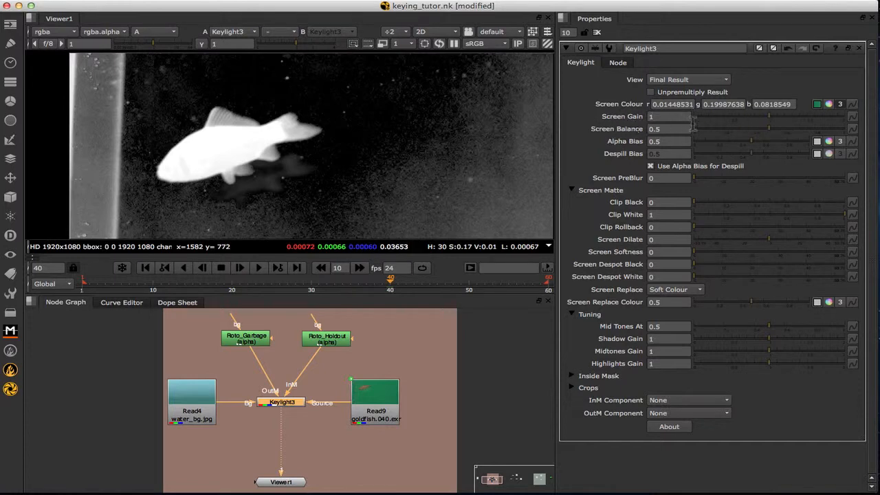
Raise Screen Gain to 1.08 and Screen Balance to 0.565.
{"action": "left_click", "coordinate": [772, 122]}
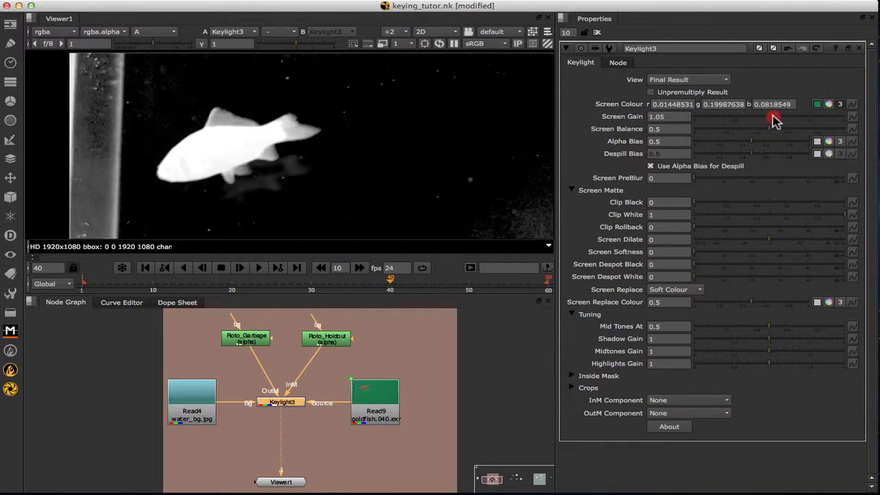
{"action": "mouse_move", "coordinate": [776, 117]}
{"action": "left_mouse_down"}
{"action": "mouse_move", "coordinate": [763, 119]}
{"action": "mouse_move", "coordinate": [773, 118]}
{"action": "left_mouse_up"}
{"action": "scroll", "coordinate": [249, 132], "scroll_direction": "up", "scroll_amount": 3}
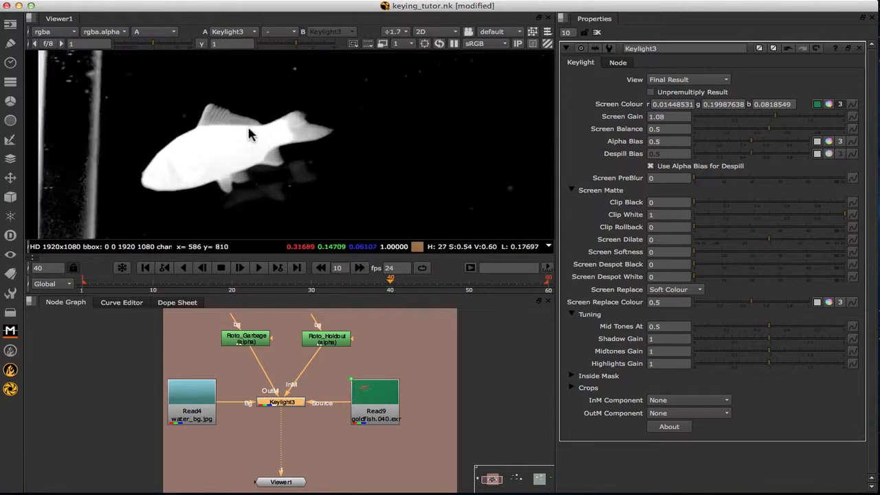
{"action": "scroll", "coordinate": [248, 125], "scroll_direction": "up", "scroll_amount": 1}
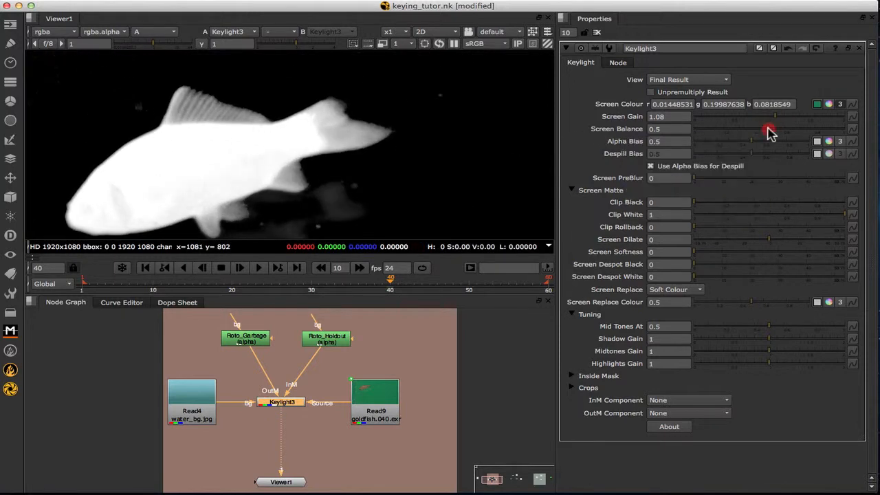
{"action": "mouse_move", "coordinate": [768, 132]}
{"action": "left_mouse_down"}
{"action": "mouse_move", "coordinate": [712, 131]}
{"action": "mouse_move", "coordinate": [840, 131]}
{"action": "mouse_move", "coordinate": [770, 132]}
{"action": "left_mouse_up"}
Compare colour and alpha views, then reset Screen Gain to 1 and Screen Balance to 0.5.
{"action": "key", "text": "a"}
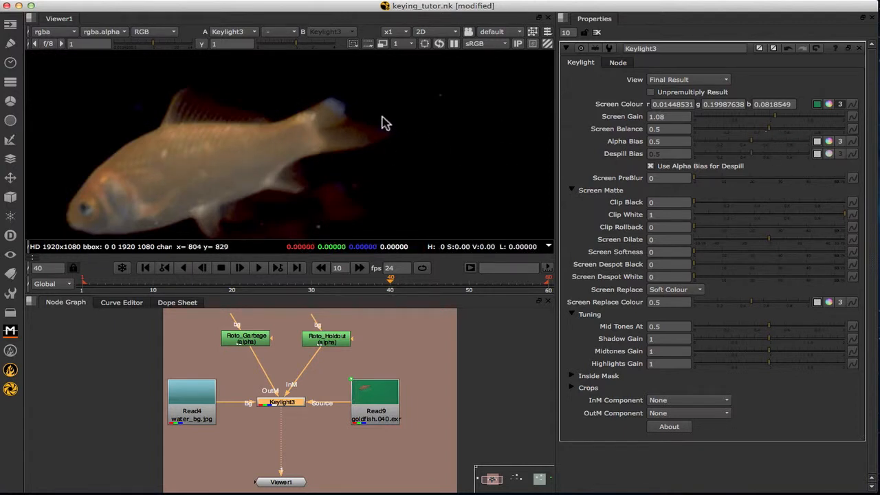
{"action": "key", "text": "a"}
{"action": "left_click_drag", "start_coordinate": [771, 128], "coordinate": [774, 128]}
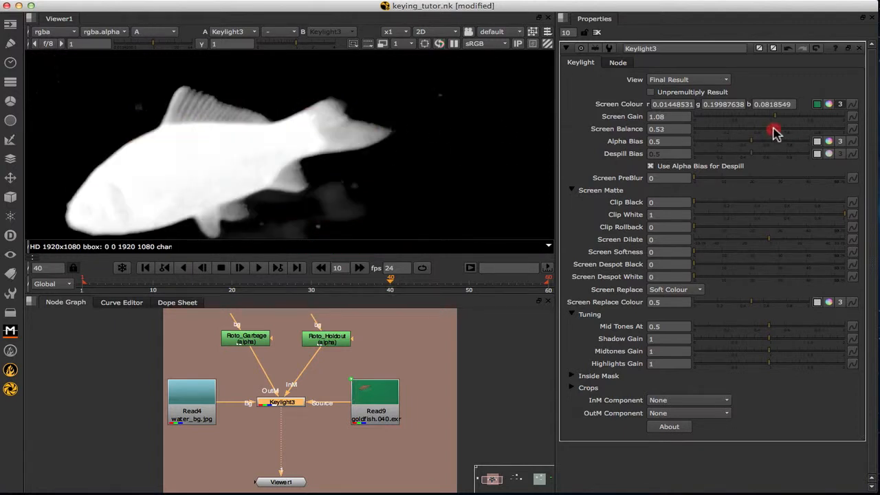
{"action": "left_click", "coordinate": [767, 118]}
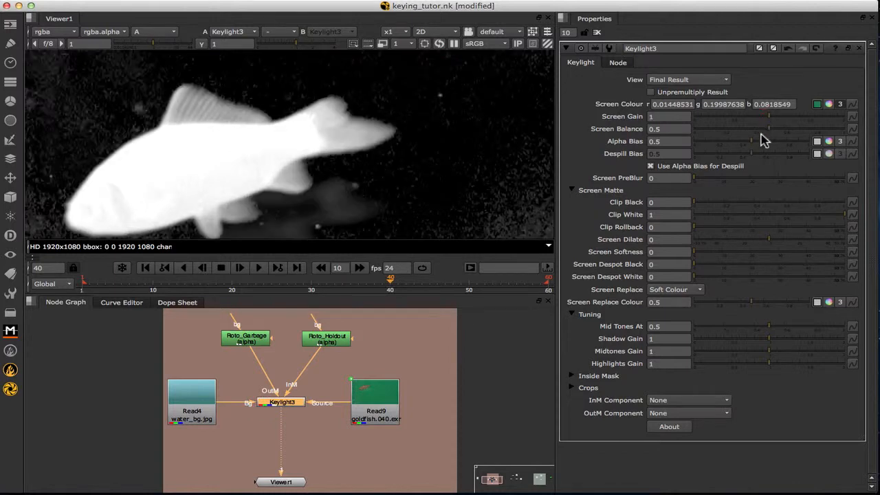
Try Screen PreBlur, reset it, and start raising Clip Black toward 0.03.
{"action": "scroll", "coordinate": [408, 177], "scroll_direction": "down", "scroll_amount": 2}
{"action": "middle_click_drag", "start_coordinate": [412, 183], "coordinate": [401, 131]}
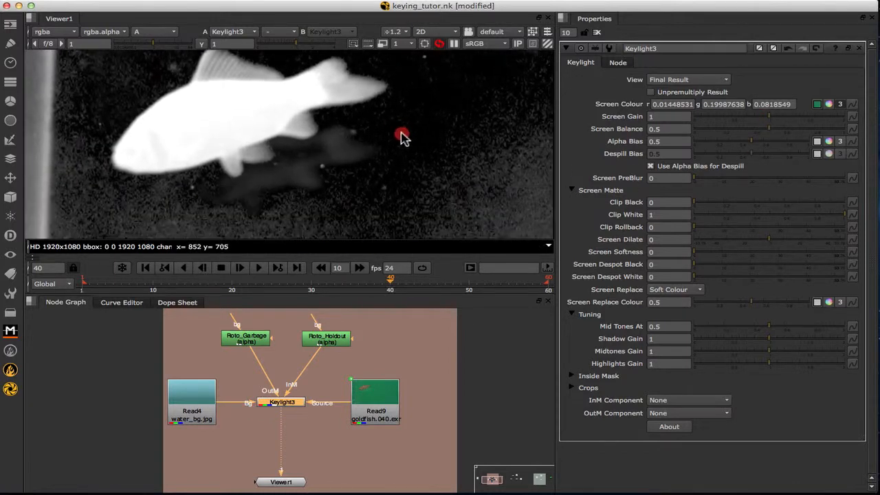
{"action": "left_click_drag", "start_coordinate": [696, 178], "coordinate": [733, 179]}
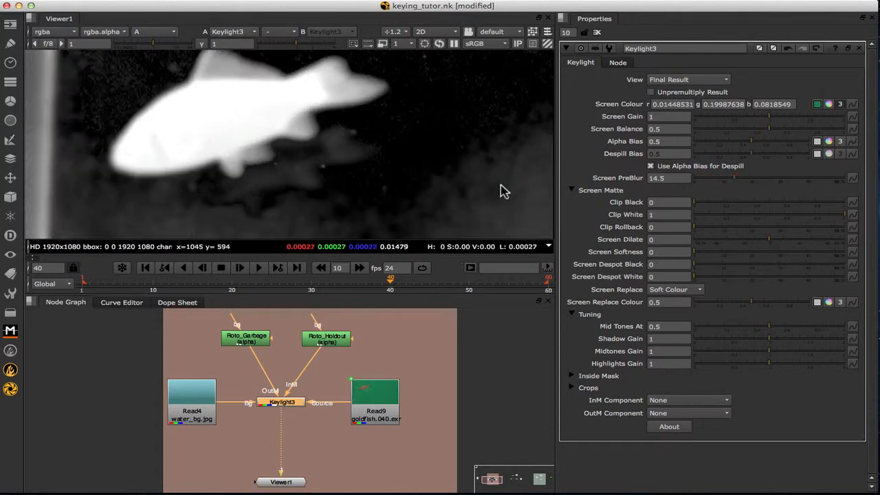
{"action": "left_click_drag", "start_coordinate": [726, 183], "coordinate": [695, 184]}
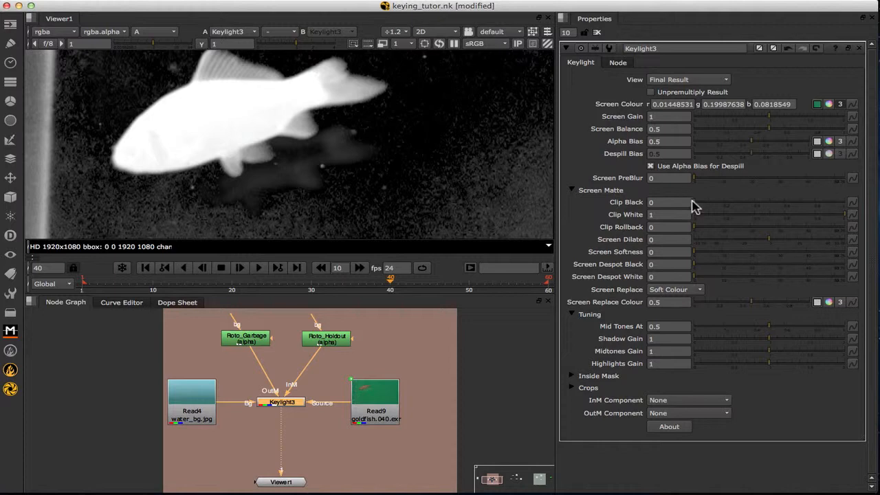
{"action": "left_click_drag", "start_coordinate": [695, 205], "coordinate": [701, 205]}
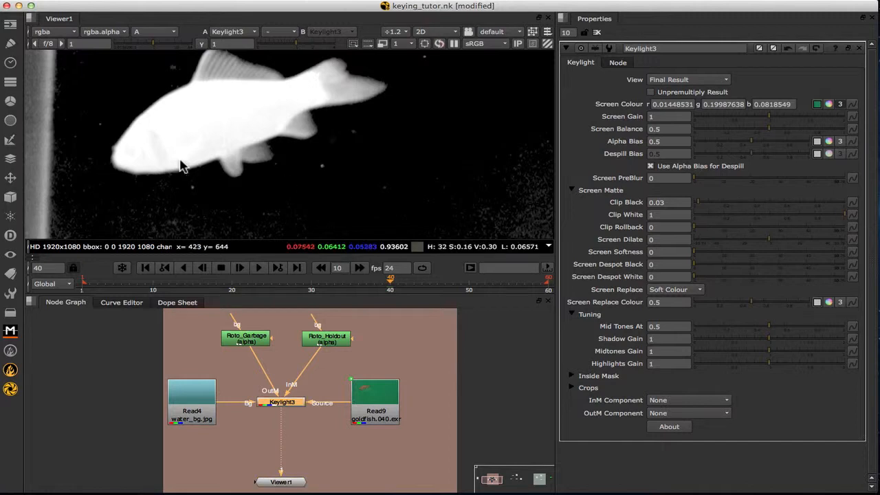
Lower Clip White to 0.76 and test Clip Rollback, leaving it at 0.
{"action": "scroll", "coordinate": [161, 146], "scroll_direction": "up", "scroll_amount": 4}
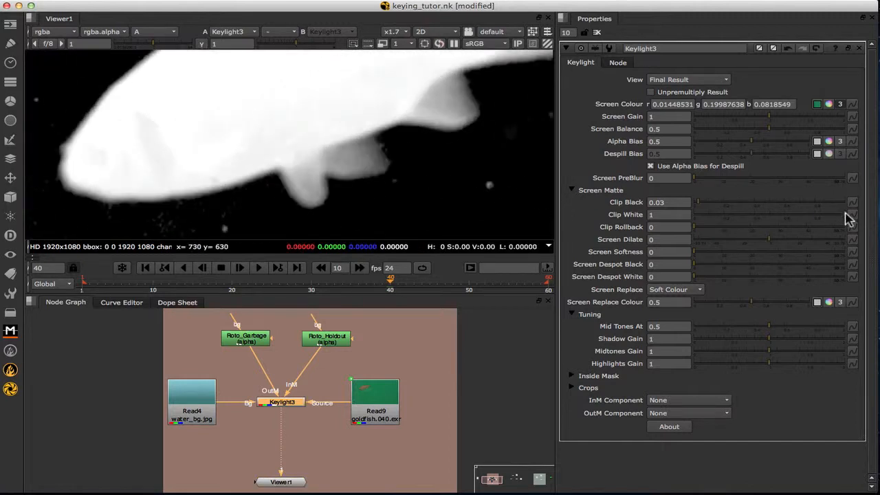
{"action": "left_click_drag", "start_coordinate": [848, 218], "coordinate": [809, 220]}
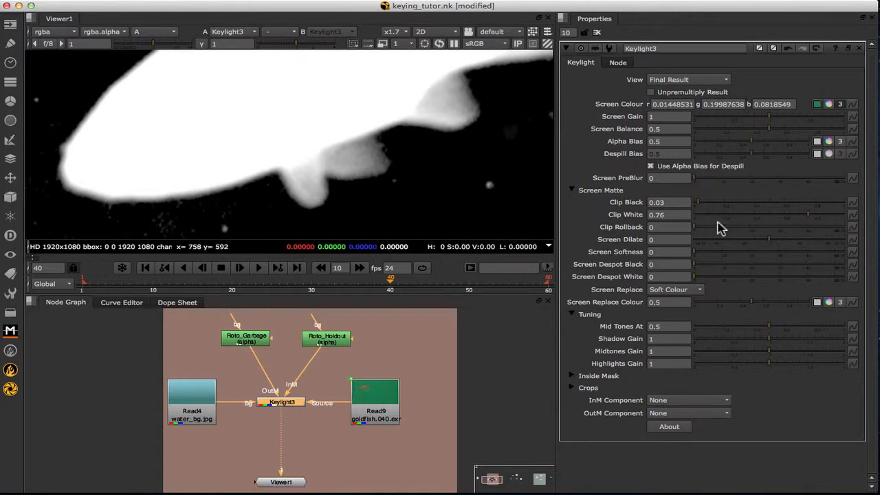
{"action": "left_click_drag", "start_coordinate": [693, 227], "coordinate": [697, 227]}
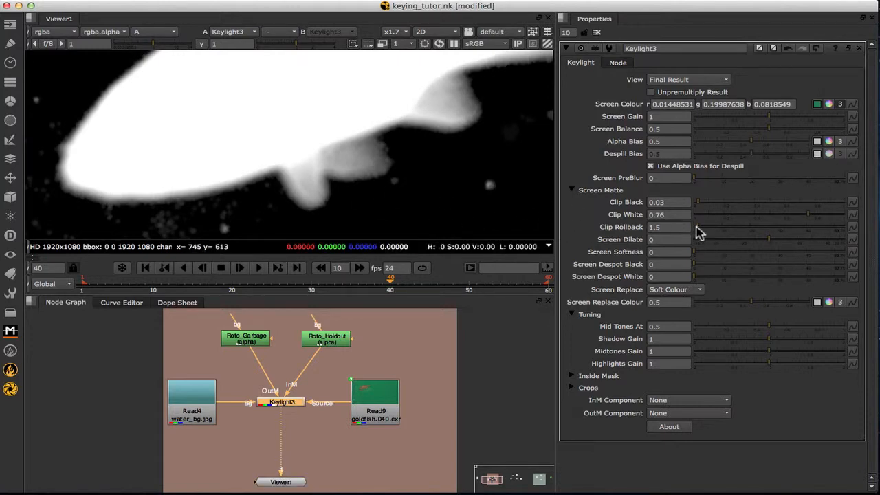
{"action": "left_click_drag", "start_coordinate": [699, 231], "coordinate": [676, 228]}
Test Screen Dilate on the matte size, leaving it at 0.
{"action": "scroll", "coordinate": [495, 188], "scroll_direction": "down", "scroll_amount": 3}
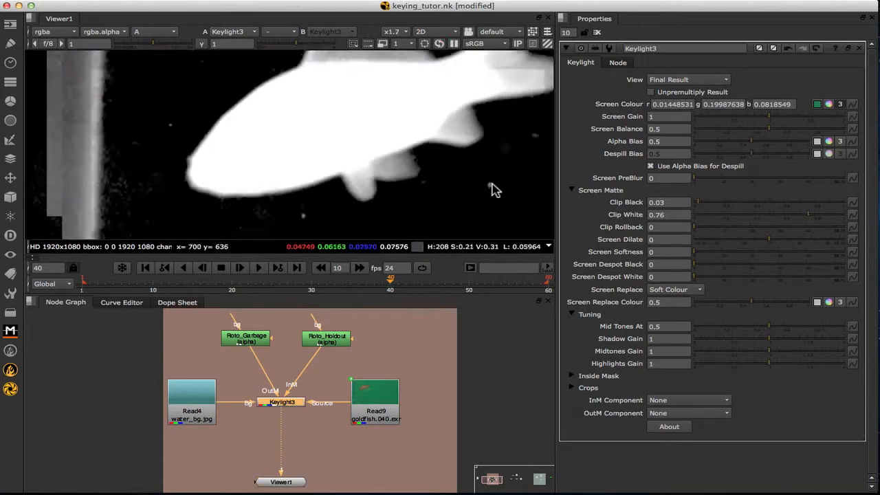
{"action": "middle_click_drag", "start_coordinate": [493, 187], "coordinate": [412, 191]}
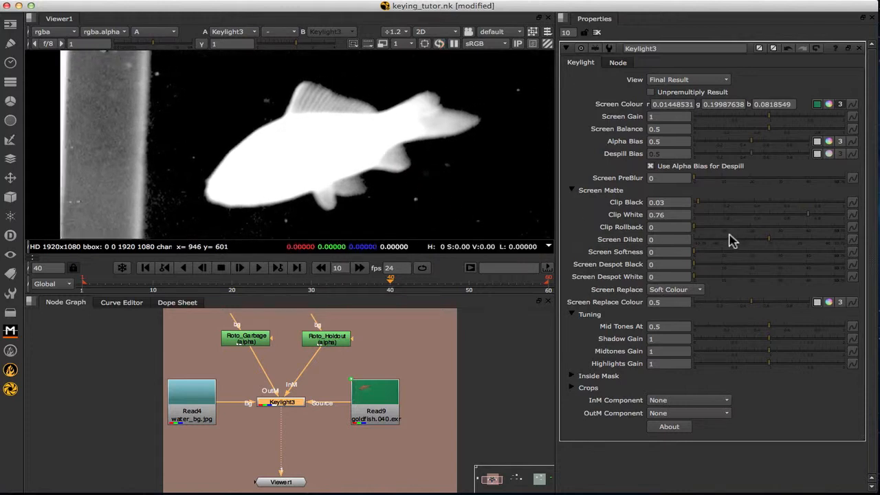
{"action": "mouse_move", "coordinate": [770, 244]}
{"action": "left_mouse_down"}
{"action": "mouse_move", "coordinate": [745, 243]}
{"action": "mouse_move", "coordinate": [787, 243]}
{"action": "mouse_move", "coordinate": [769, 240]}
{"action": "left_mouse_up"}
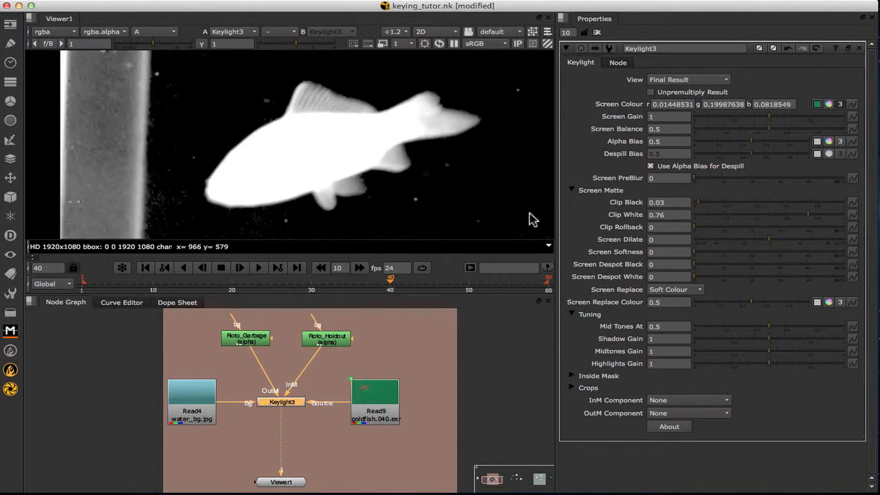
{"action": "scroll", "coordinate": [311, 90], "scroll_direction": "up", "scroll_amount": 3}
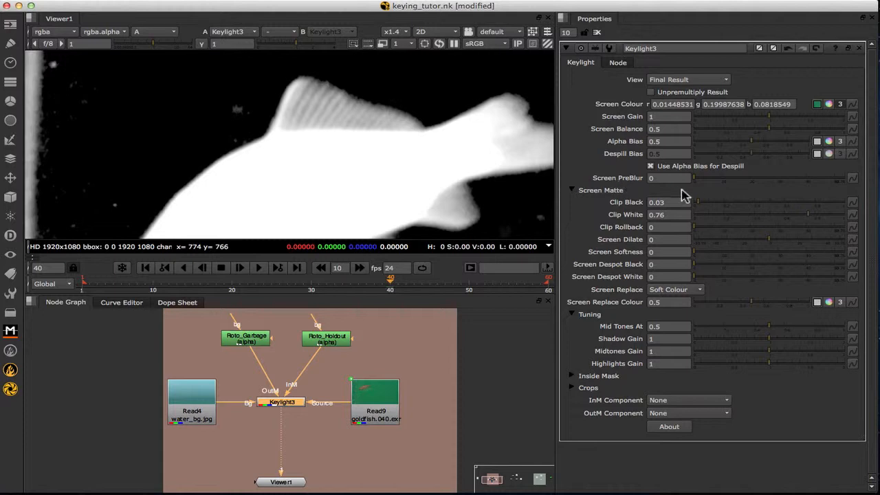
Test Screen PreBlur, Screen Softness and Despot Black, reset them to 0, and collapse Tuning.
{"action": "mouse_move", "coordinate": [698, 184]}
{"action": "left_mouse_down"}
{"action": "mouse_move", "coordinate": [715, 184]}
{"action": "mouse_move", "coordinate": [686, 178]}
{"action": "left_mouse_up"}
{"action": "mouse_move", "coordinate": [699, 257]}
{"action": "left_mouse_down"}
{"action": "mouse_move", "coordinate": [692, 252]}
{"action": "mouse_move", "coordinate": [698, 254]}
{"action": "left_mouse_up"}
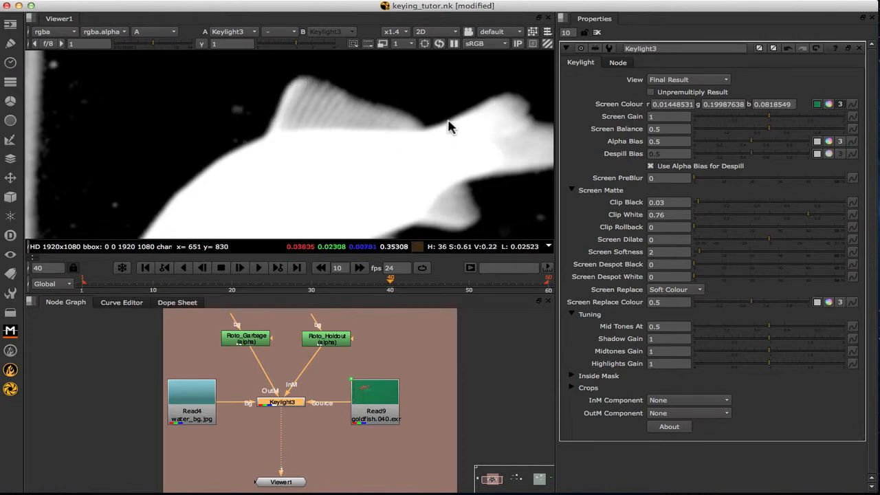
{"action": "left_click_drag", "start_coordinate": [698, 257], "coordinate": [667, 254]}
{"action": "scroll", "coordinate": [375, 202], "scroll_direction": "down", "scroll_amount": 2}
{"action": "middle_click_drag", "start_coordinate": [404, 217], "coordinate": [340, 162]}
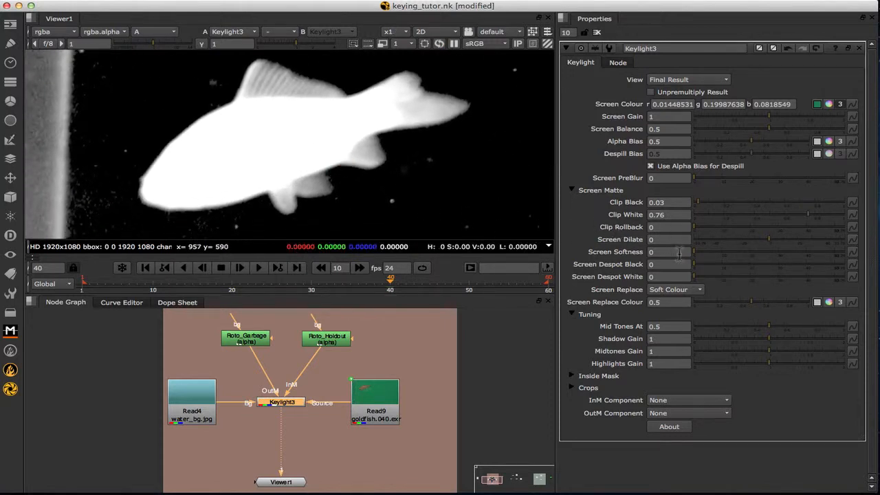
{"action": "left_click_drag", "start_coordinate": [696, 263], "coordinate": [697, 281]}
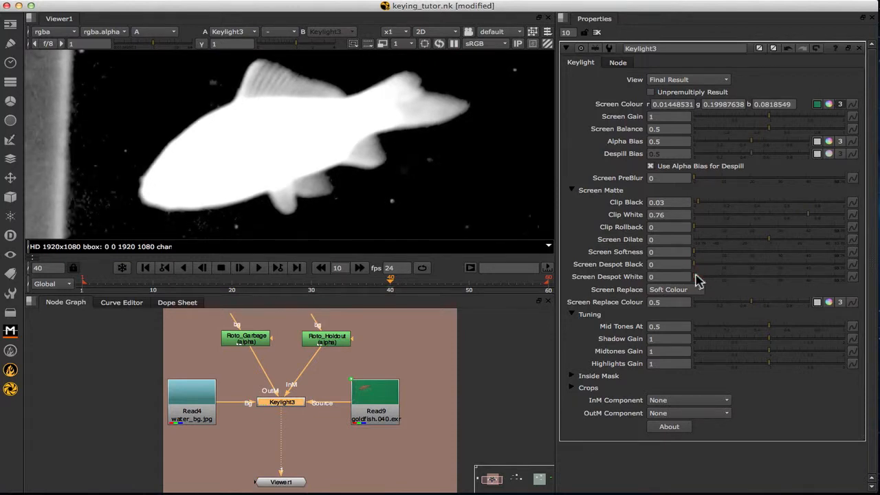
{"action": "left_click", "coordinate": [572, 315]}
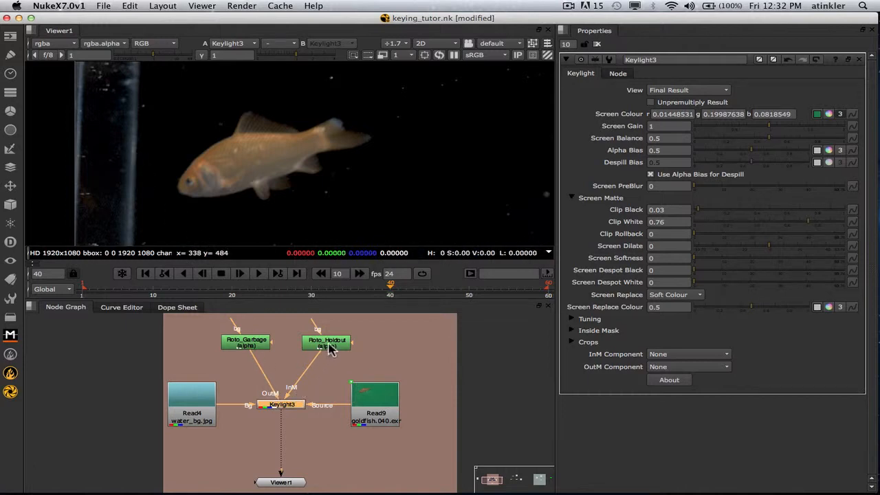
{"action": "left_click_drag", "start_coordinate": [328, 349], "coordinate": [333, 351]}
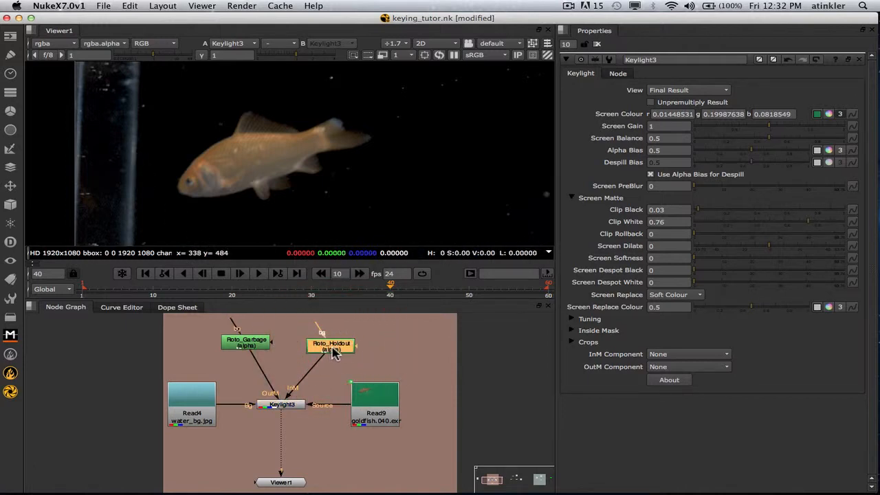
{"action": "double_click", "coordinate": [331, 347]}
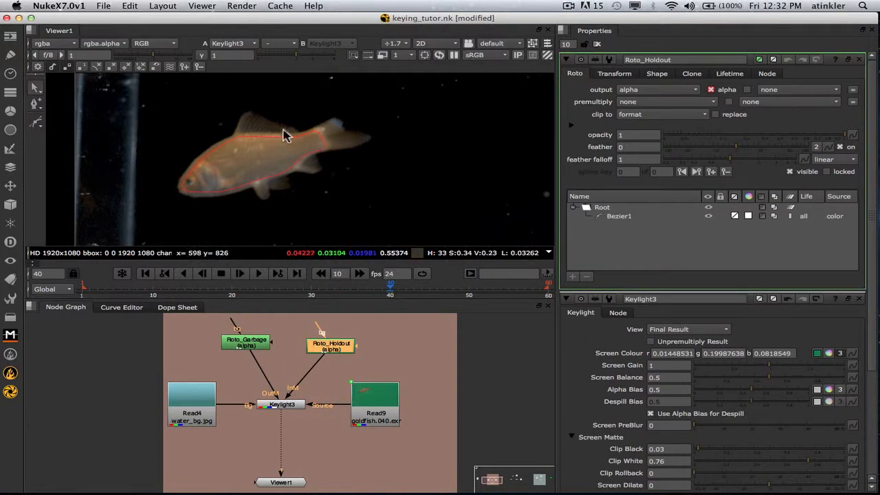
{"action": "scroll", "coordinate": [273, 200], "scroll_direction": "down", "scroll_amount": 4}
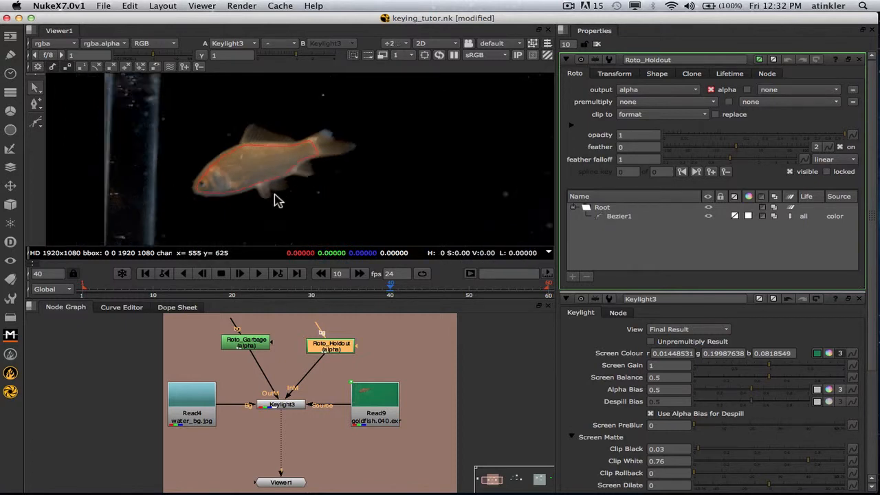
{"action": "left_click", "coordinate": [292, 180]}
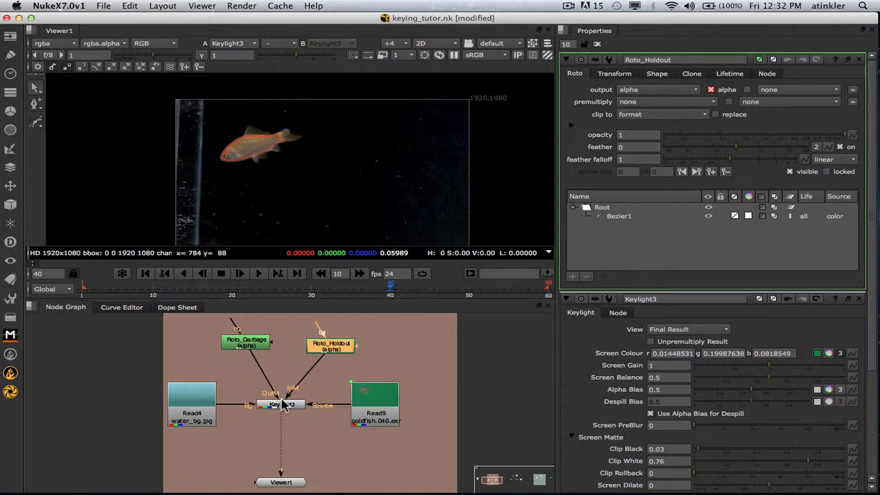
{"action": "double_click", "coordinate": [248, 343]}
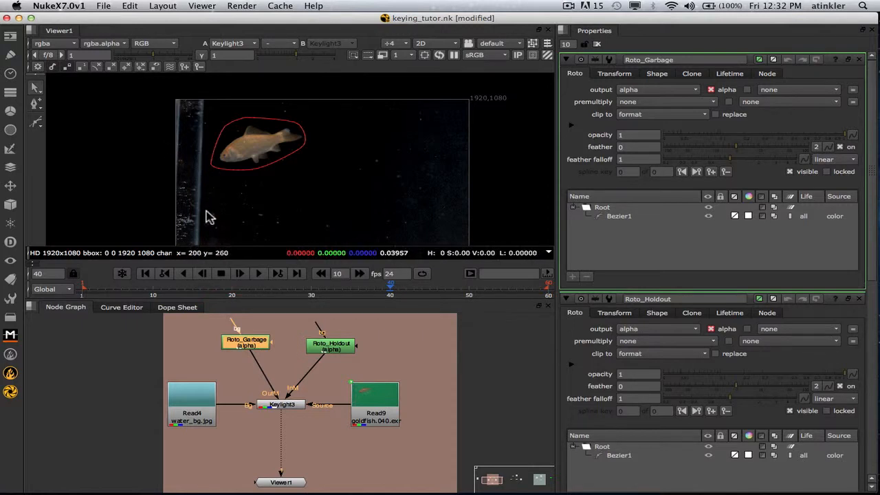
{"action": "middle_click_drag", "start_coordinate": [207, 205], "coordinate": [231, 202]}
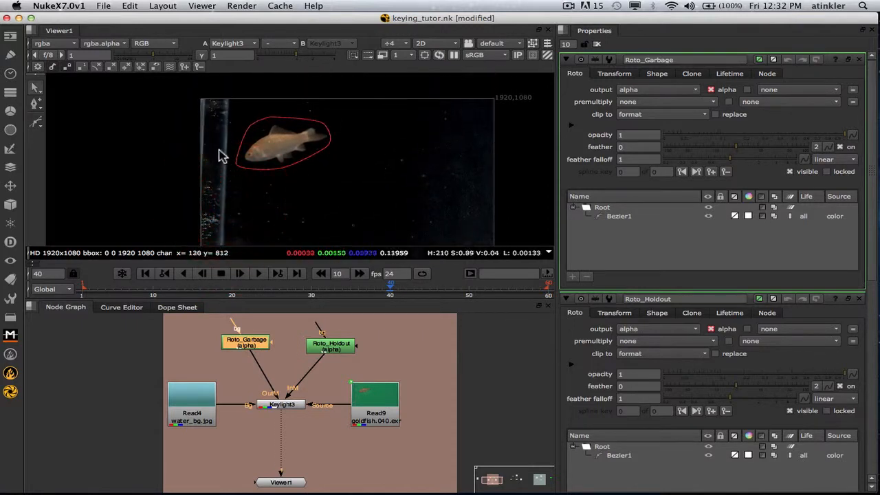
{"action": "mouse_move", "coordinate": [301, 186]}
{"action": "middle_mouse_down"}
{"action": "mouse_move", "coordinate": [280, 188]}
{"action": "mouse_move", "coordinate": [263, 175]}
{"action": "middle_mouse_up"}
{"action": "left_click", "coordinate": [861, 61]}
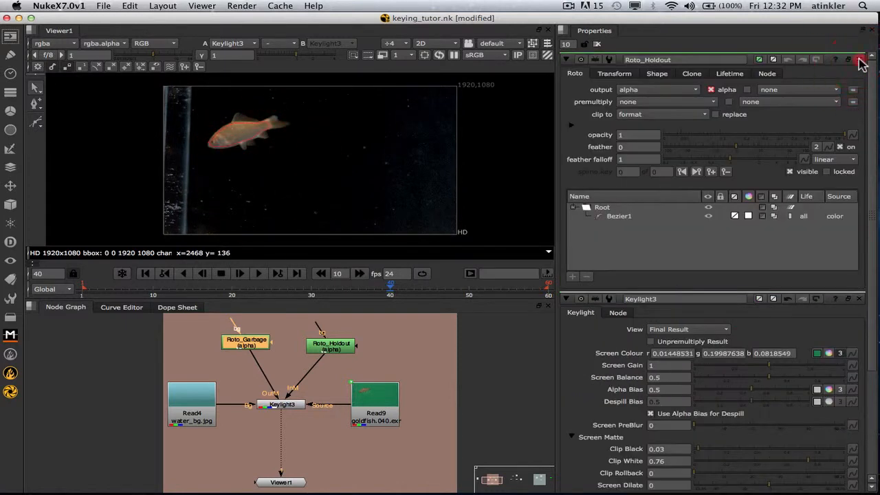
{"action": "left_click", "coordinate": [862, 61]}
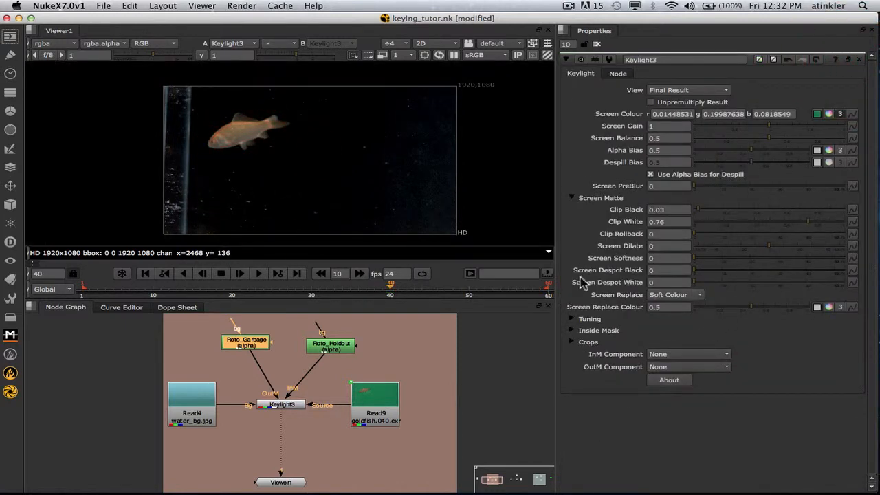
{"action": "scroll", "coordinate": [268, 133], "scroll_direction": "up", "scroll_amount": 4}
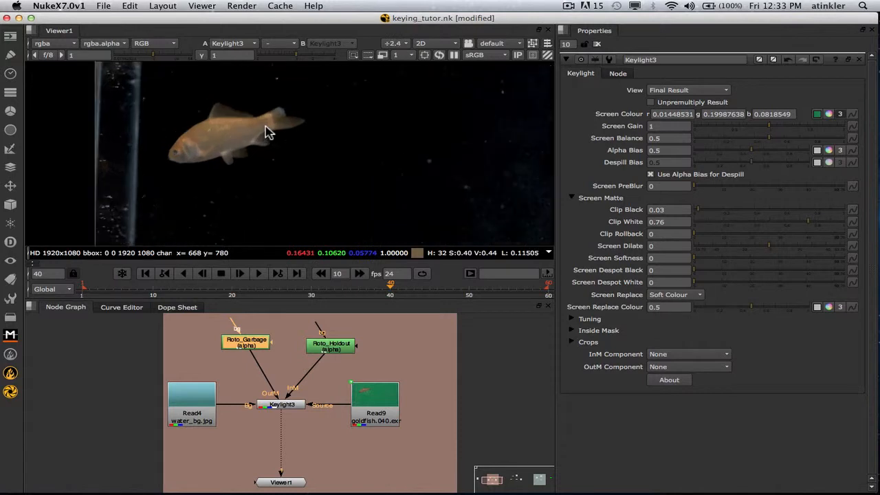
Select Roto_Holdout and set Keylight3's InM Component to Alpha.
{"action": "middle_click_drag", "start_coordinate": [283, 152], "coordinate": [300, 166]}
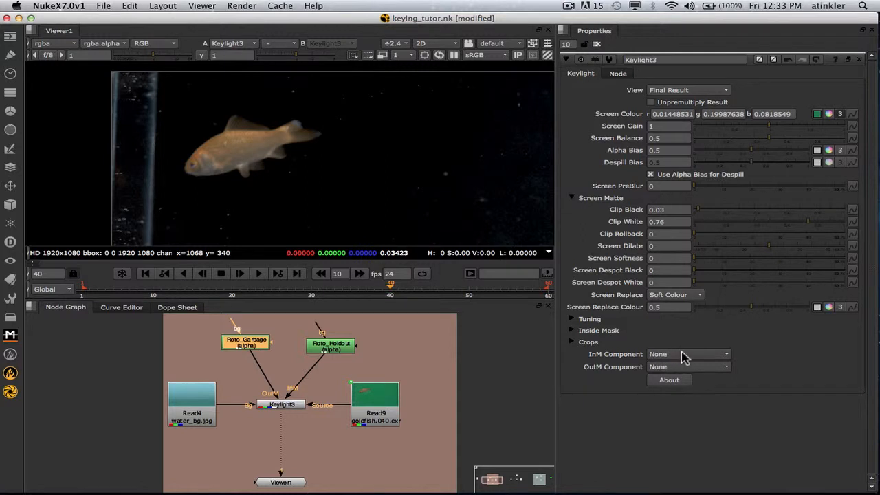
{"action": "left_click_drag", "start_coordinate": [332, 349], "coordinate": [332, 346]}
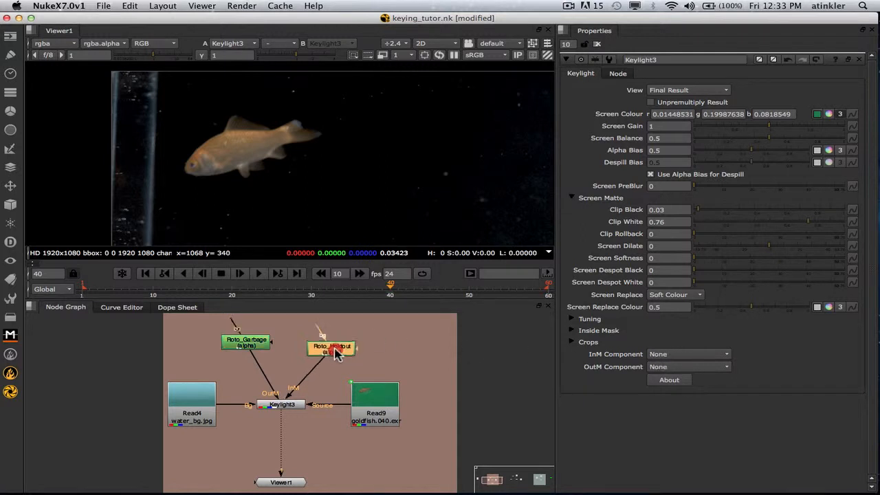
{"action": "left_click", "coordinate": [673, 356]}
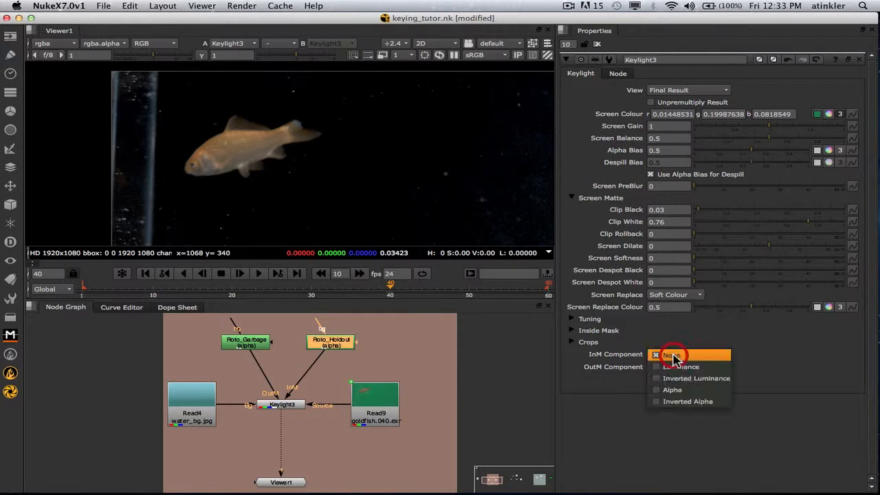
{"action": "left_click", "coordinate": [669, 390]}
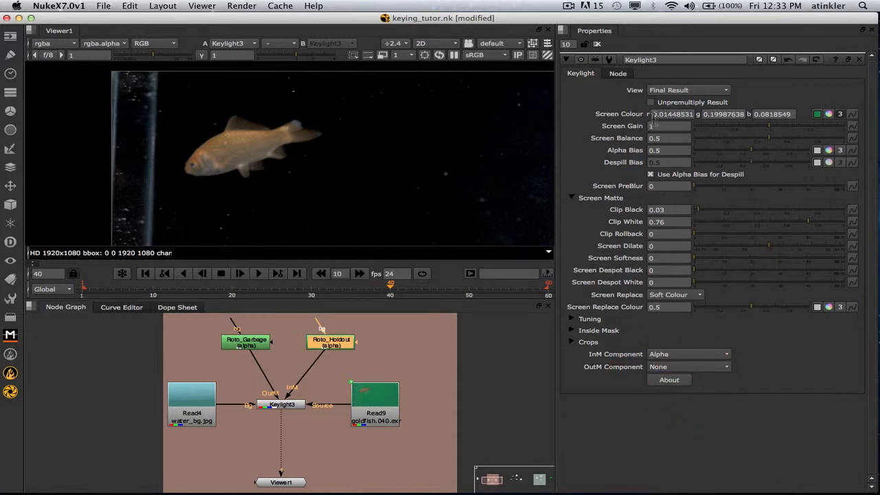
{"action": "scroll", "coordinate": [285, 148], "scroll_direction": "up", "scroll_amount": 2}
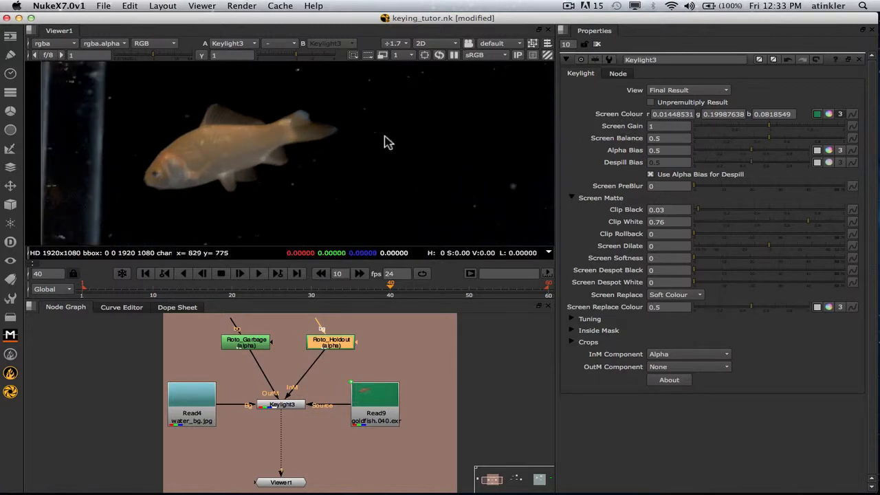
{"action": "left_click", "coordinate": [691, 90]}
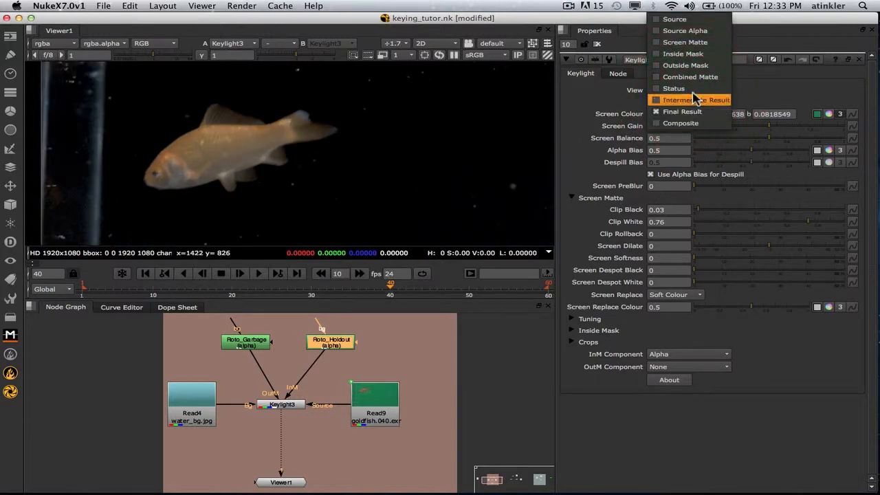
Set Keylight3's View to Screen Matte, check Inside Mask, then return to Screen Matte.
{"action": "left_click", "coordinate": [682, 43]}
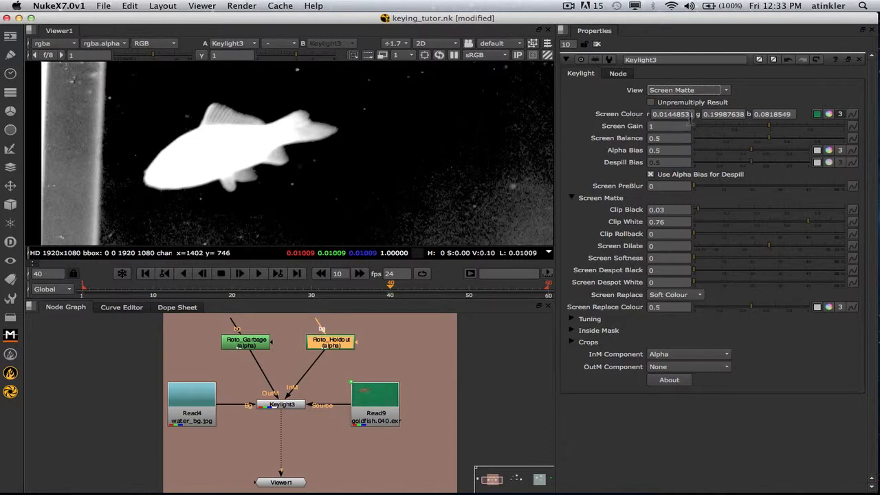
{"action": "left_click", "coordinate": [685, 93]}
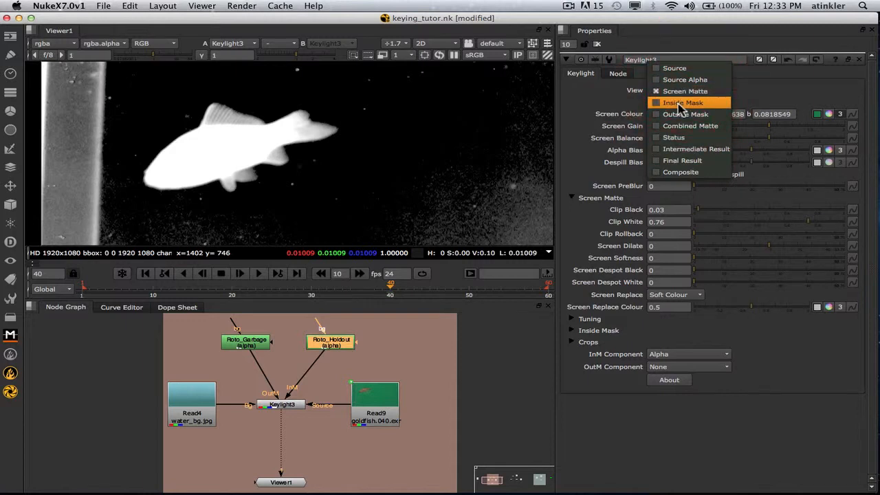
{"action": "left_click", "coordinate": [685, 103]}
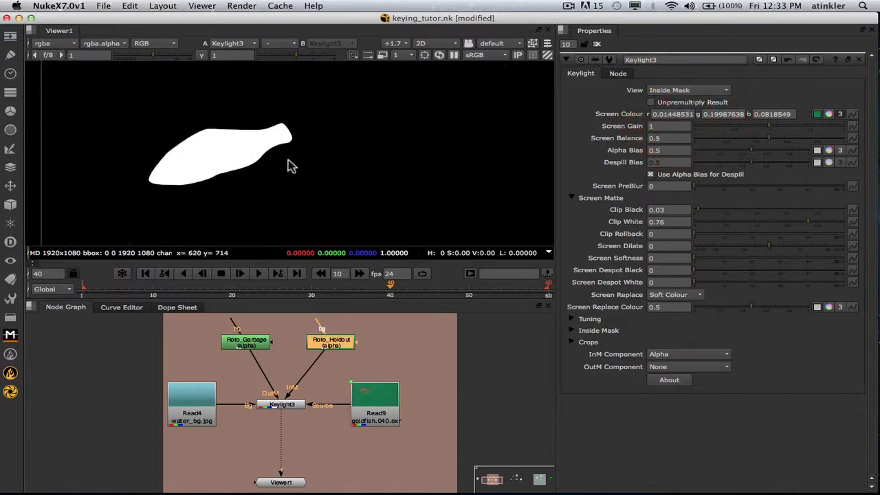
{"action": "left_click", "coordinate": [688, 90]}
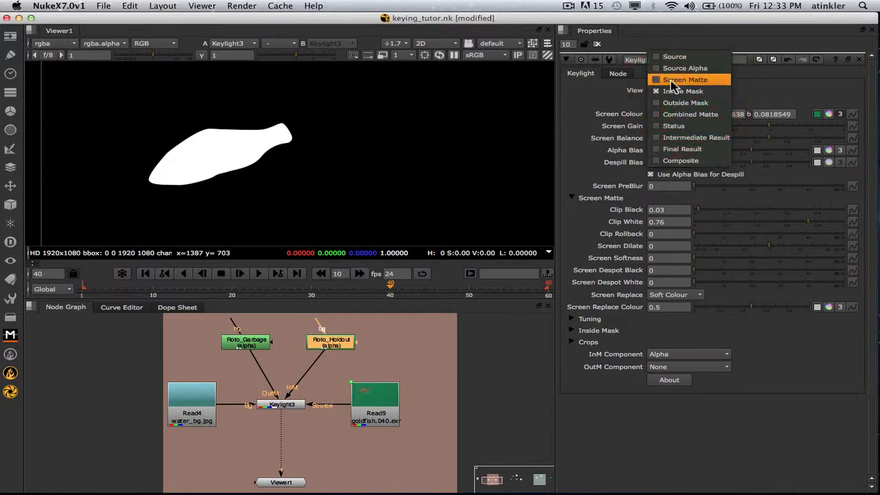
{"action": "left_click", "coordinate": [688, 78]}
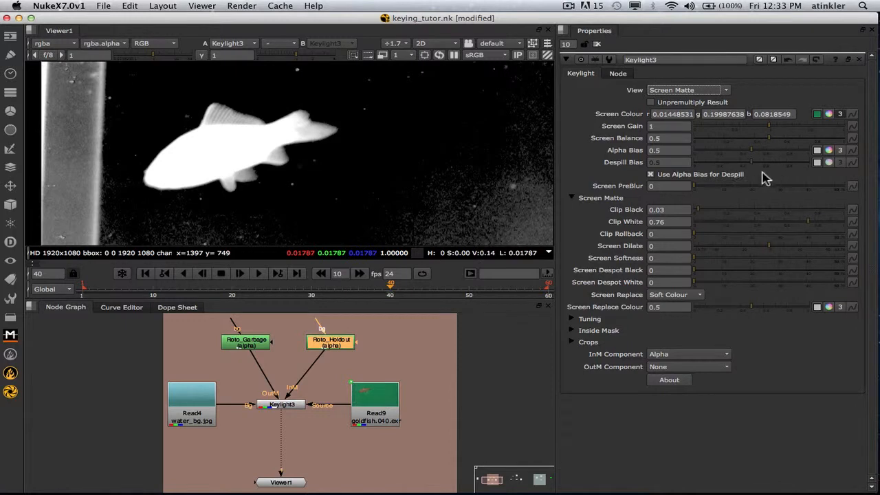
Set Clip Black to 0.165 and Clip White to 1.
{"action": "left_click", "coordinate": [719, 208]}
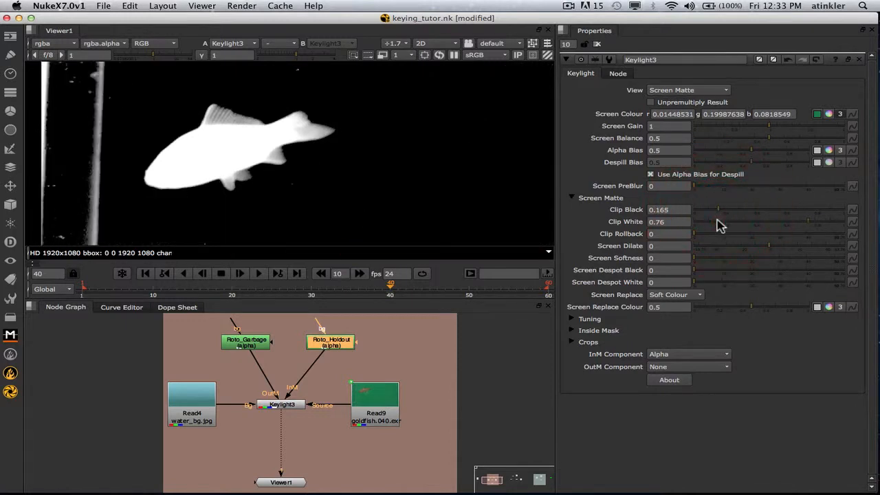
{"action": "left_click", "coordinate": [719, 221], "text": "super"}
{"action": "scroll", "coordinate": [172, 165], "scroll_direction": "up", "scroll_amount": 4}
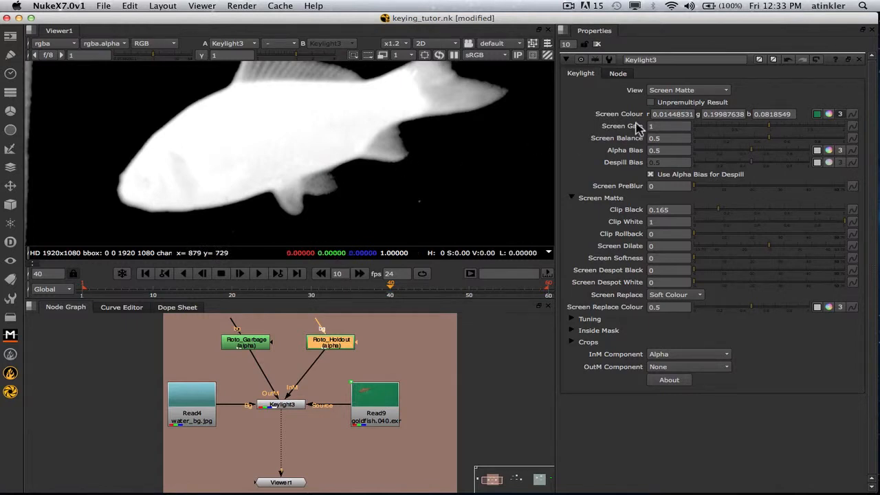
Compare against the Inside Mask view, then return to Screen Matte and recentre the matte.
{"action": "left_click", "coordinate": [677, 93]}
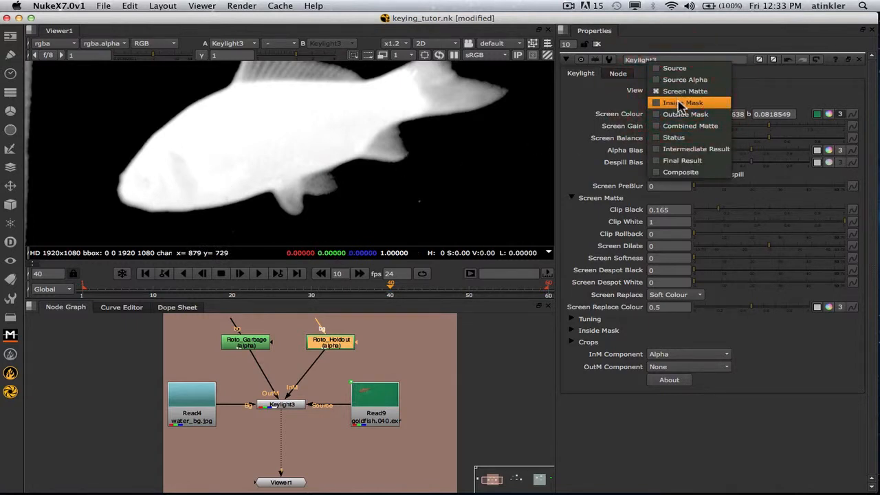
{"action": "left_click", "coordinate": [681, 105]}
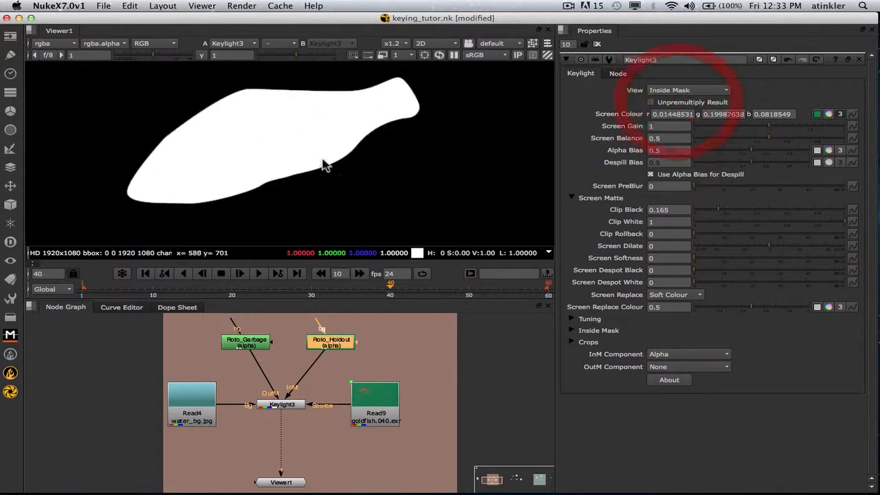
{"action": "left_click", "coordinate": [719, 93]}
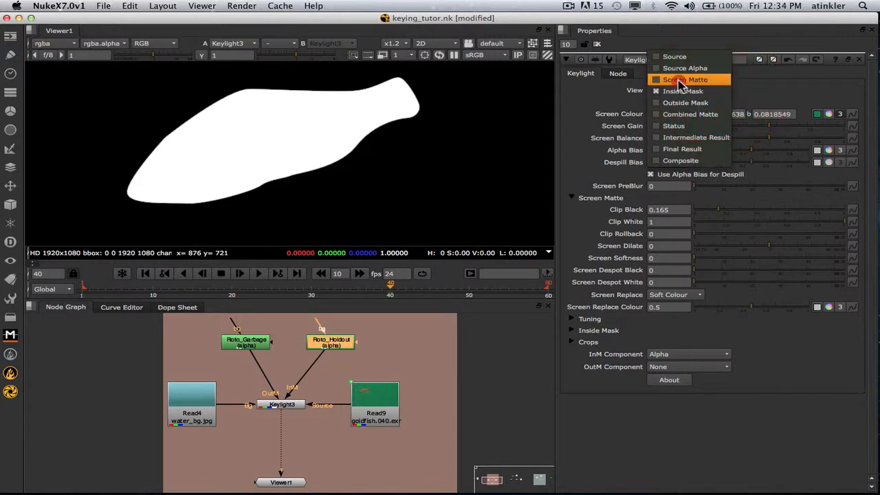
{"action": "left_click", "coordinate": [685, 78]}
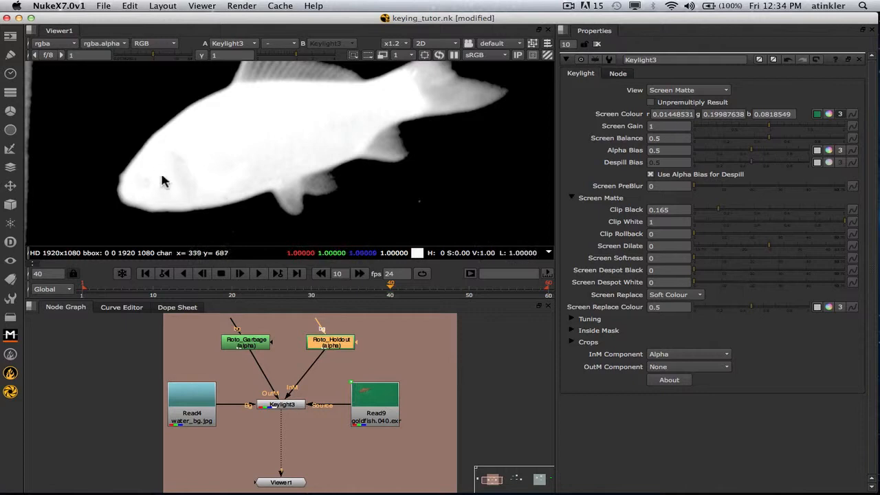
{"action": "scroll", "coordinate": [300, 169], "scroll_direction": "down", "scroll_amount": 4}
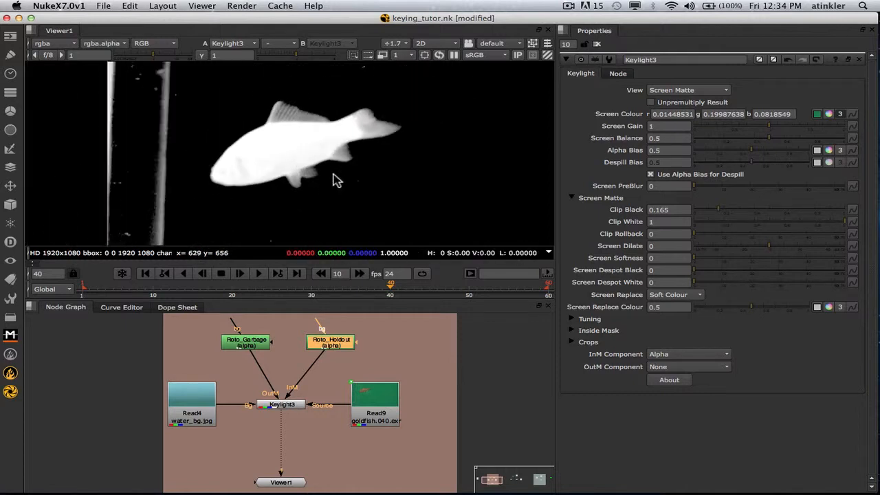
{"action": "scroll", "coordinate": [333, 173], "scroll_direction": "down", "scroll_amount": 1}
{"action": "middle_click_drag", "start_coordinate": [356, 177], "coordinate": [328, 173]}
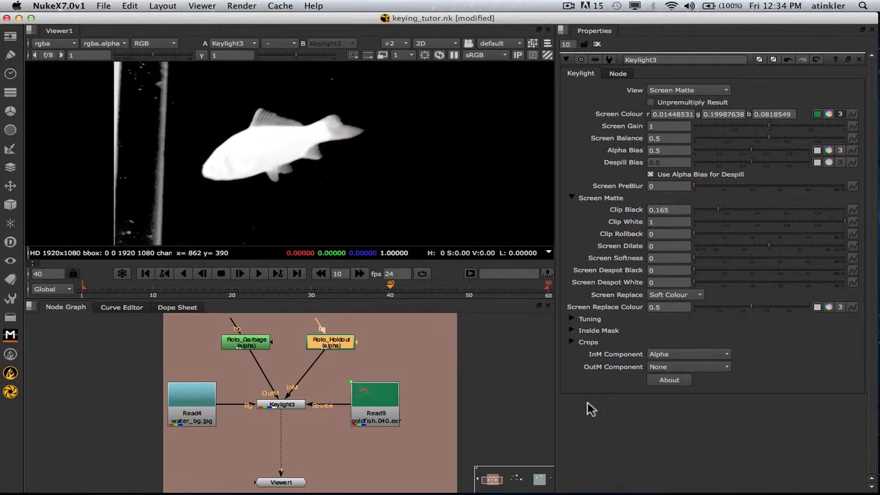
Set OutM Component to Inverted Alpha and open Roto_Garbage properties to show its outline.
{"action": "left_click", "coordinate": [681, 370]}
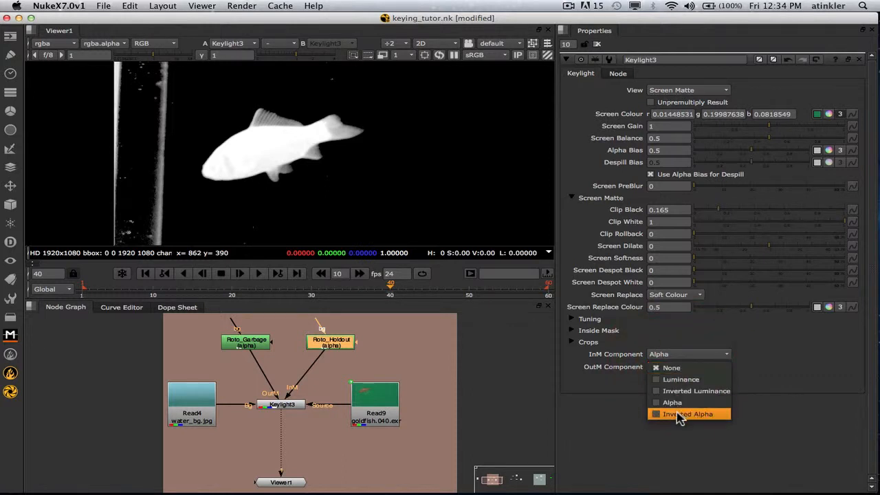
{"action": "left_click", "coordinate": [680, 415]}
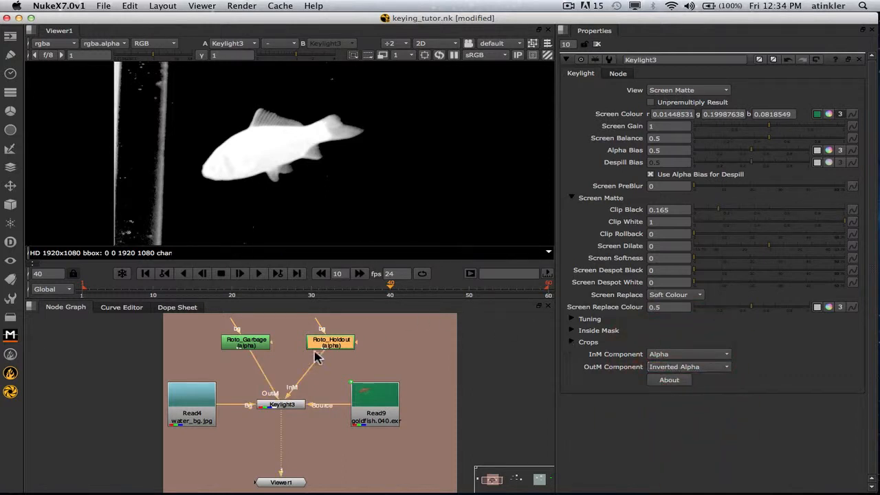
{"action": "double_click", "coordinate": [248, 343]}
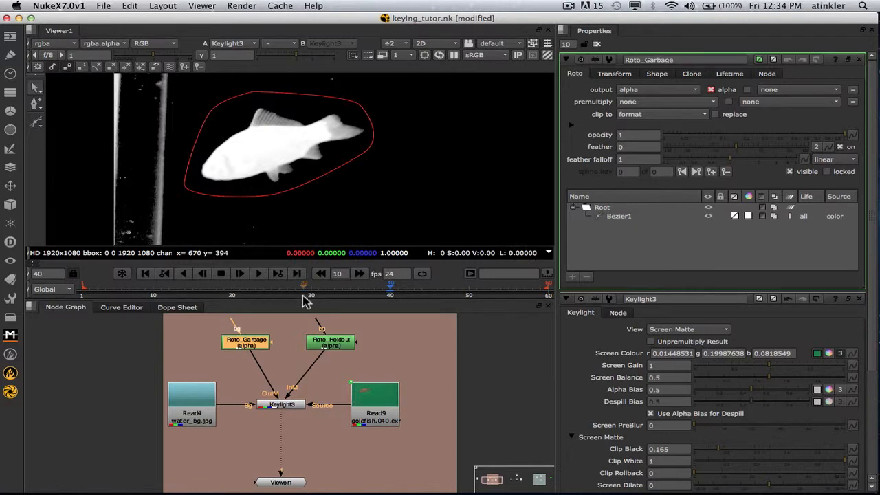
{"action": "left_click", "coordinate": [413, 375]}
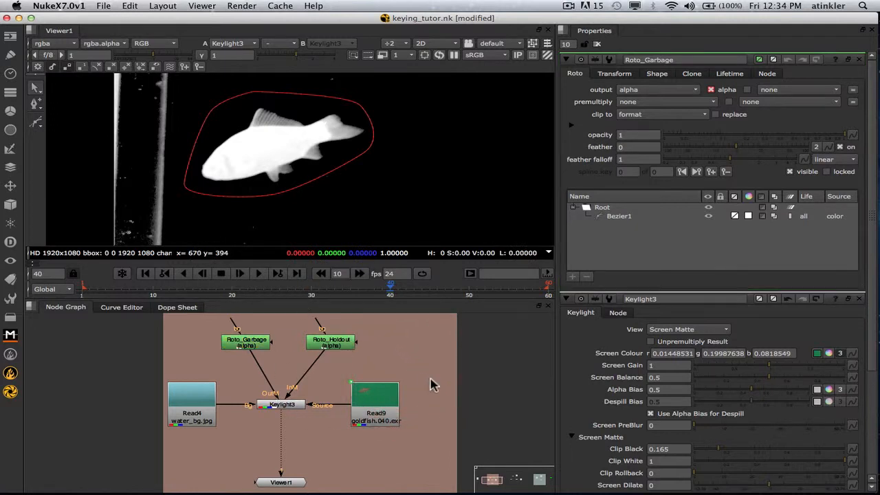
Close Roto_Garbage settings and step View through Inside Mask, Outside Mask and Combined Matte.
{"action": "left_click", "coordinate": [858, 60]}
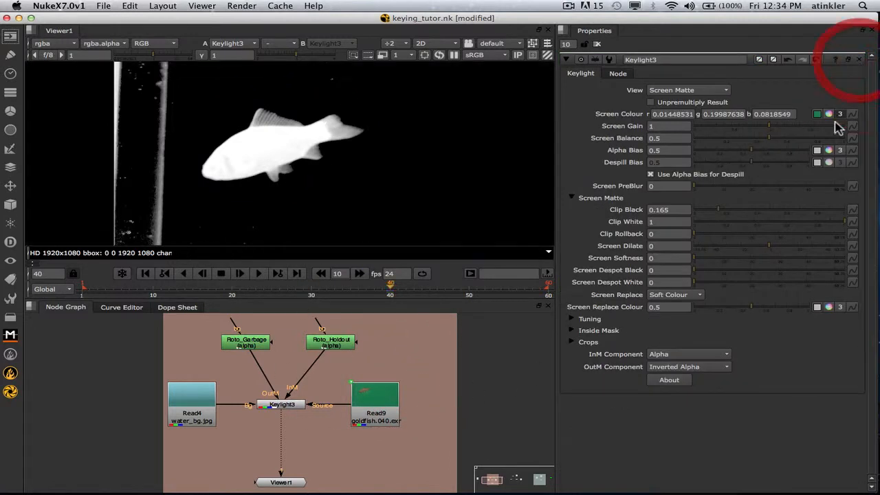
{"action": "left_click", "coordinate": [664, 92]}
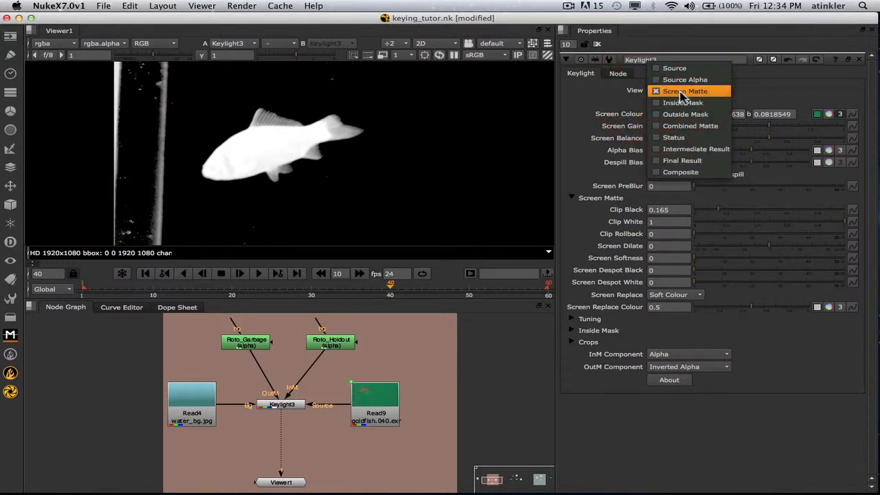
{"action": "left_click", "coordinate": [680, 103]}
{"action": "left_click", "coordinate": [668, 90]}
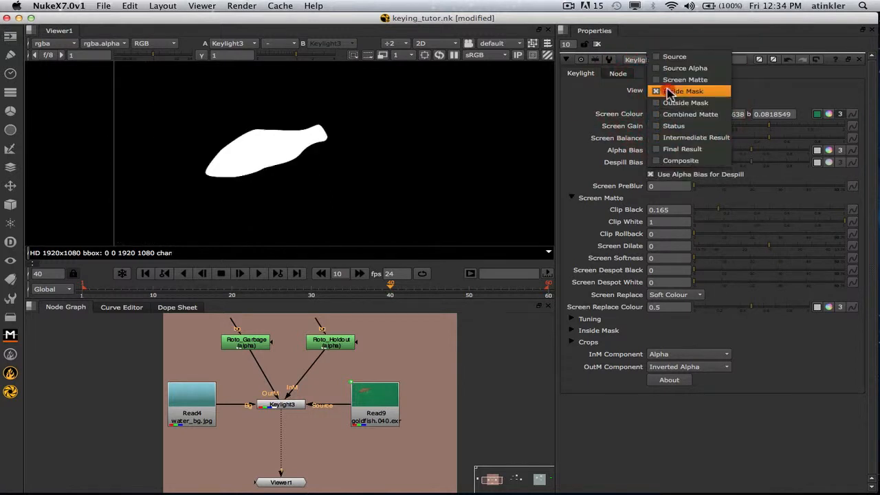
{"action": "left_click", "coordinate": [672, 104]}
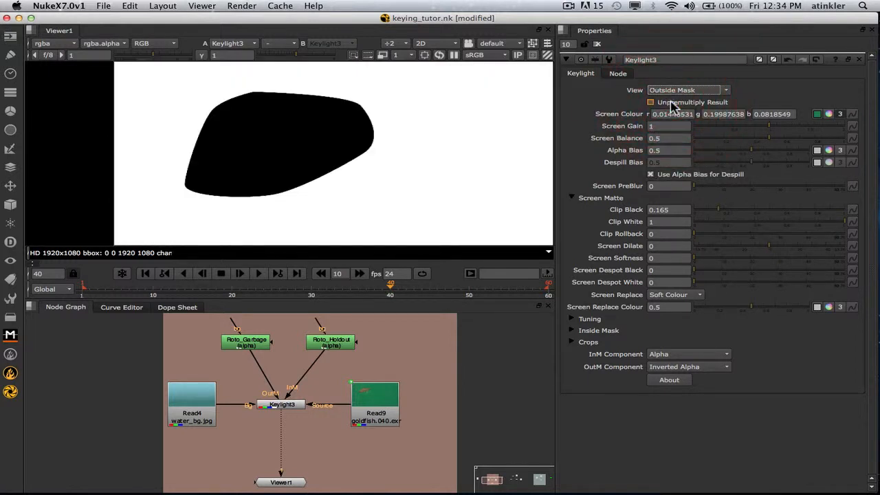
{"action": "left_click", "coordinate": [680, 90]}
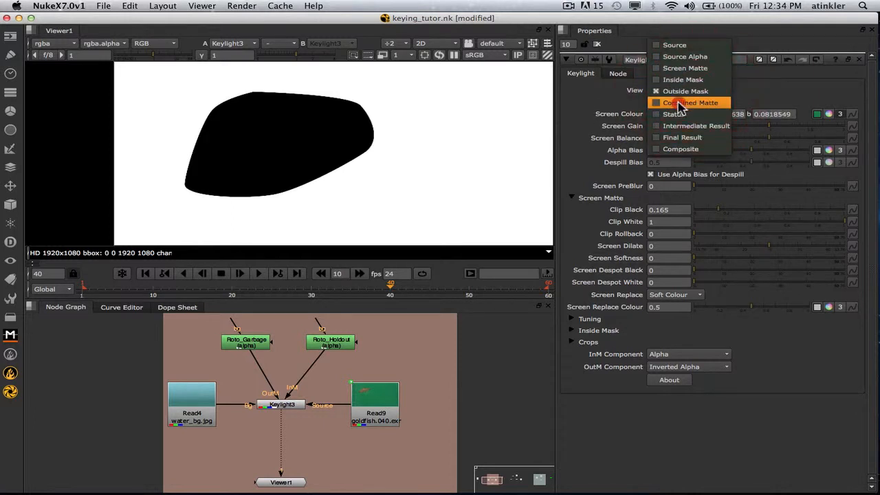
{"action": "left_click", "coordinate": [680, 103]}
Lower Clip Black from 0.165 to 0.
{"action": "scroll", "coordinate": [310, 176], "scroll_direction": "down", "scroll_amount": 3}
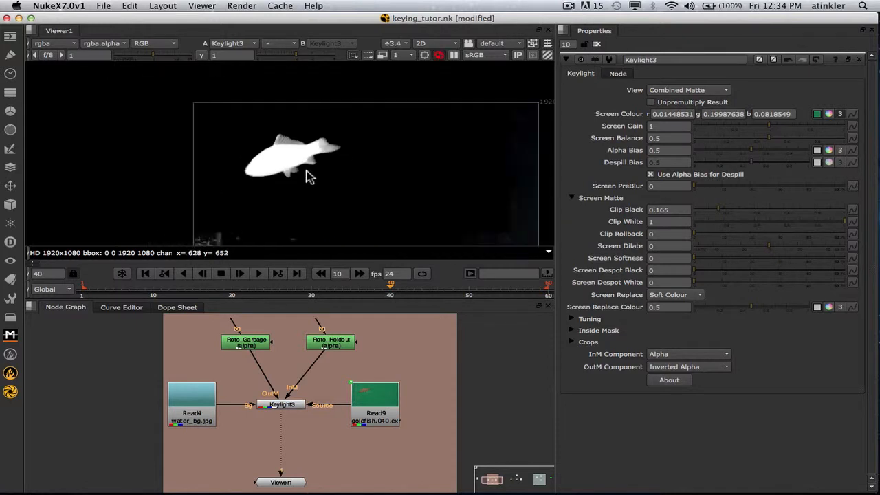
{"action": "scroll", "coordinate": [227, 152], "scroll_direction": "up", "scroll_amount": 3}
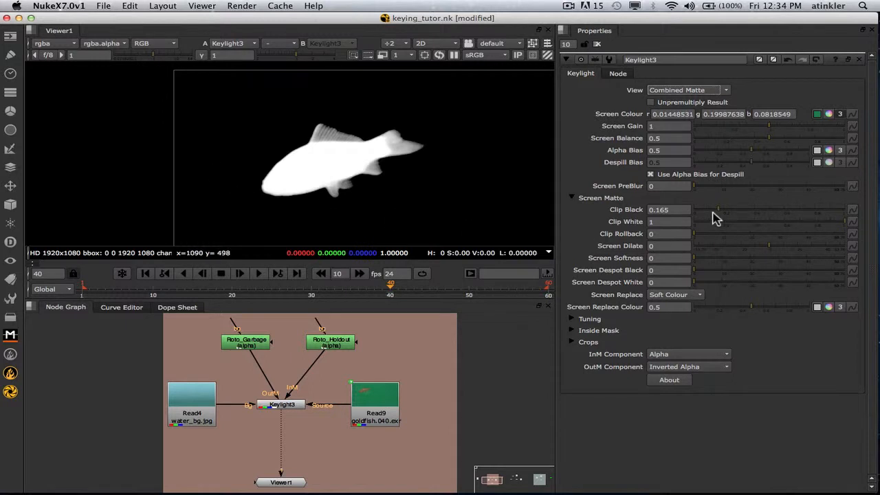
{"action": "left_click_drag", "start_coordinate": [719, 213], "coordinate": [694, 214]}
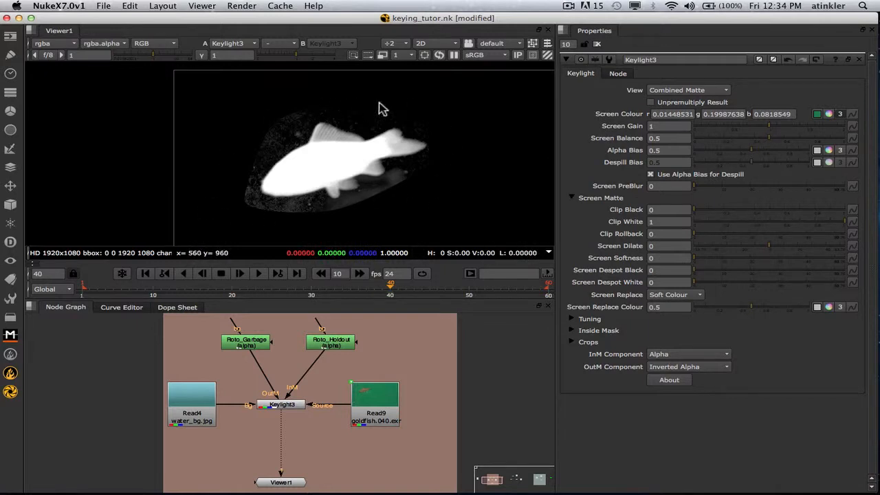
Inspect the goldfish in Keylight's Screen Matte view, then return to Combined Matte.
{"action": "scroll", "coordinate": [332, 202], "scroll_direction": "down", "scroll_amount": 1}
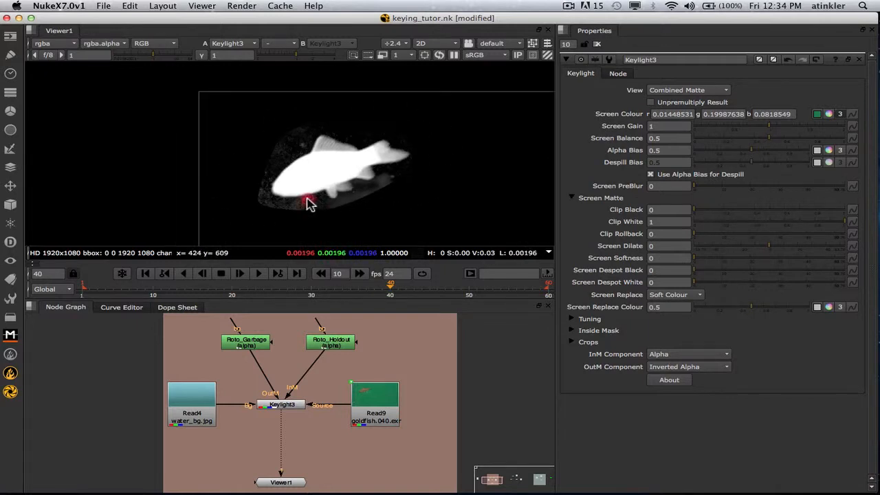
{"action": "middle_click_drag", "start_coordinate": [308, 198], "coordinate": [308, 187]}
{"action": "left_click", "coordinate": [730, 89]}
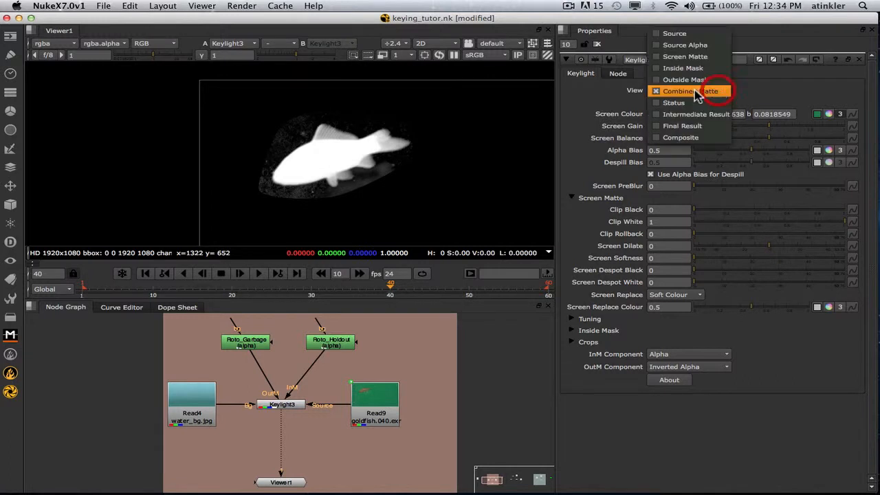
{"action": "left_click", "coordinate": [681, 57]}
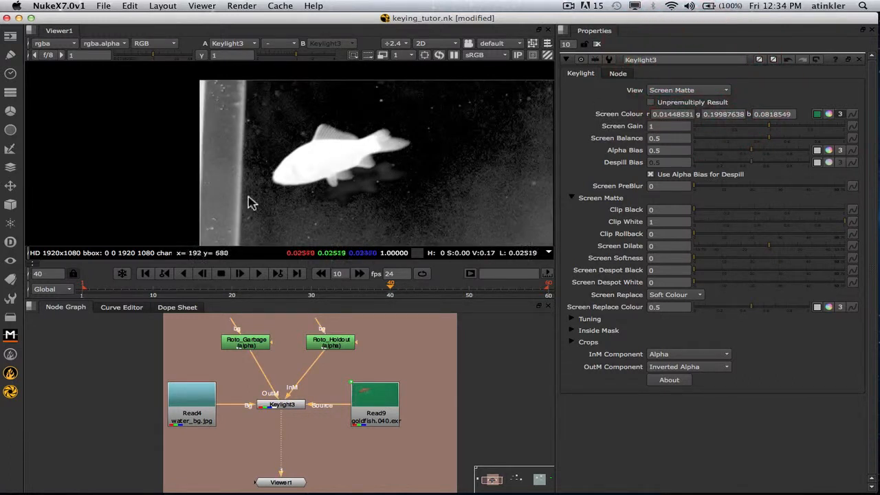
{"action": "middle_click_drag", "start_coordinate": [249, 204], "coordinate": [220, 171]}
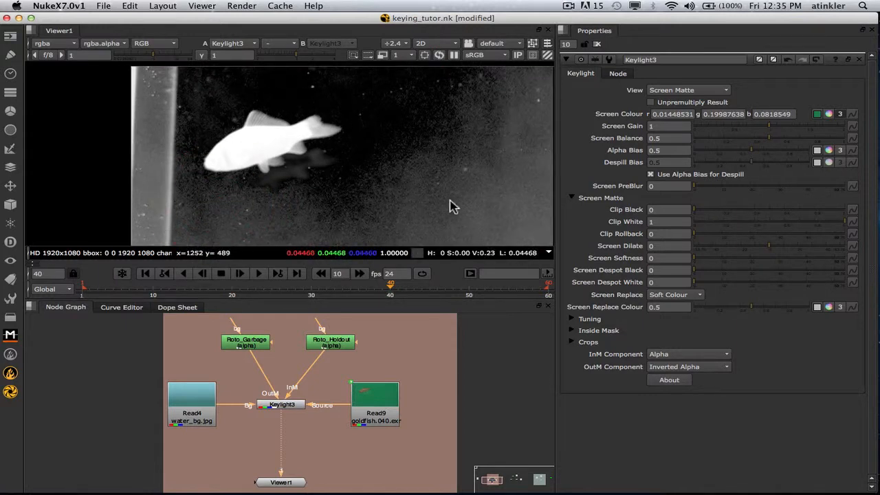
{"action": "middle_click_drag", "start_coordinate": [450, 204], "coordinate": [412, 165]}
{"action": "scroll", "coordinate": [413, 166], "scroll_direction": "down", "scroll_amount": 5}
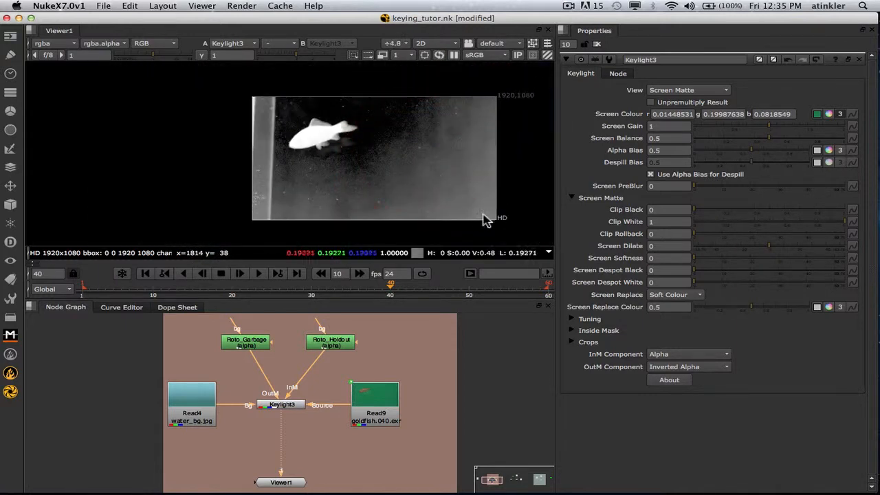
{"action": "scroll", "coordinate": [315, 123], "scroll_direction": "up", "scroll_amount": 6}
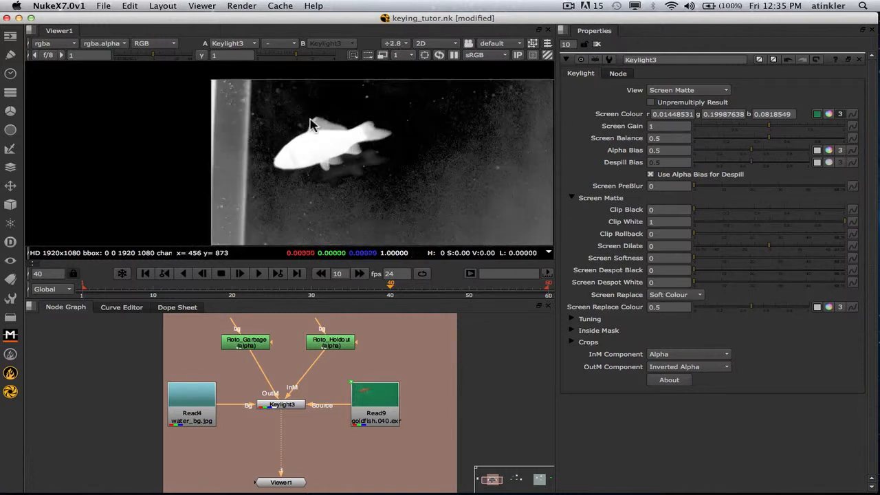
{"action": "middle_click_drag", "start_coordinate": [366, 126], "coordinate": [321, 122]}
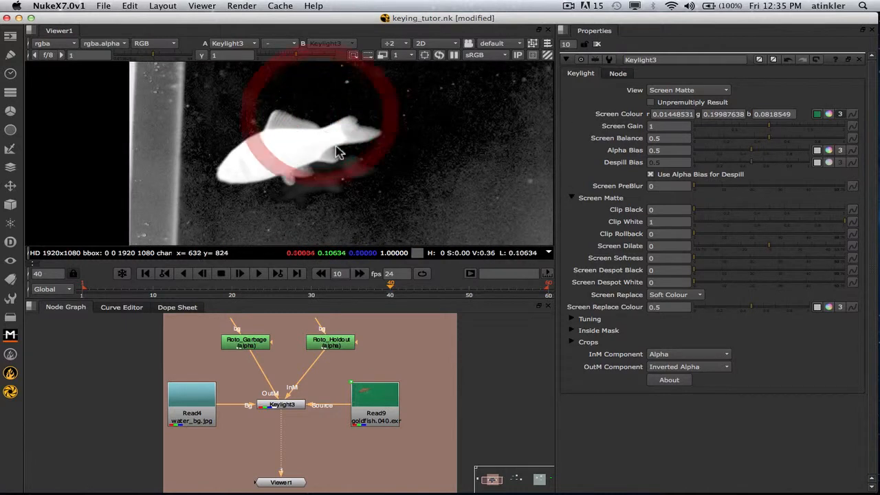
{"action": "left_click", "coordinate": [704, 92]}
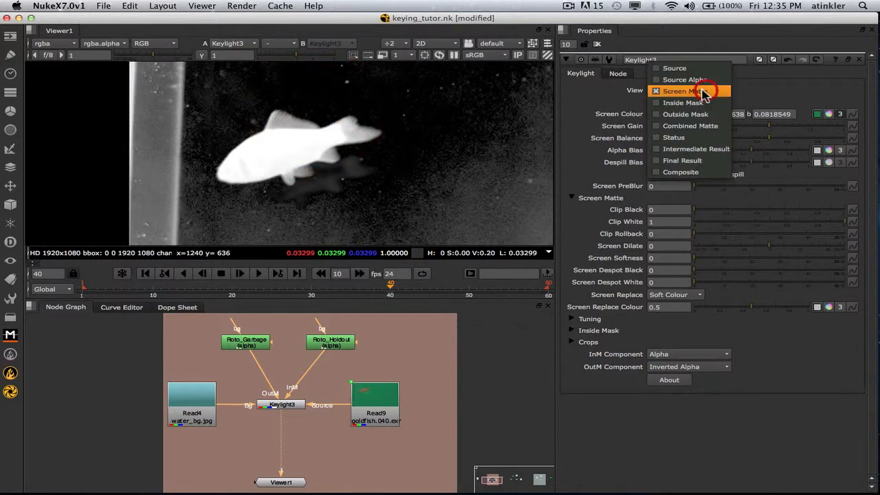
{"action": "left_click", "coordinate": [688, 125]}
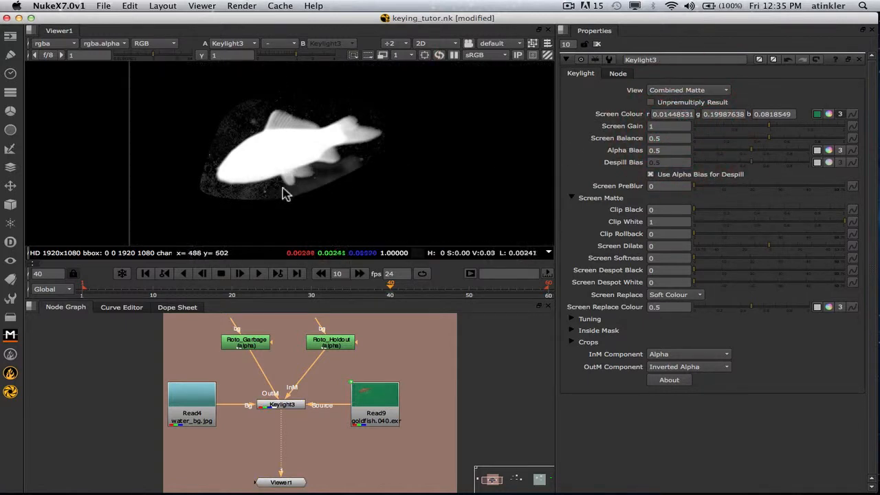
Set Clip Black to 0.045, Clip White to 0.95 and Screen PreBlur to 5.
{"action": "scroll", "coordinate": [287, 170], "scroll_direction": "up", "scroll_amount": 2}
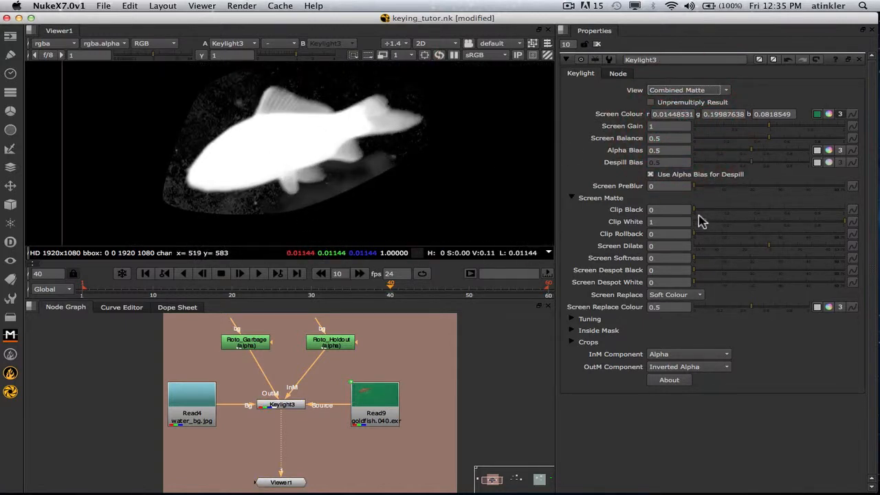
{"action": "left_click_drag", "start_coordinate": [695, 214], "coordinate": [700, 209]}
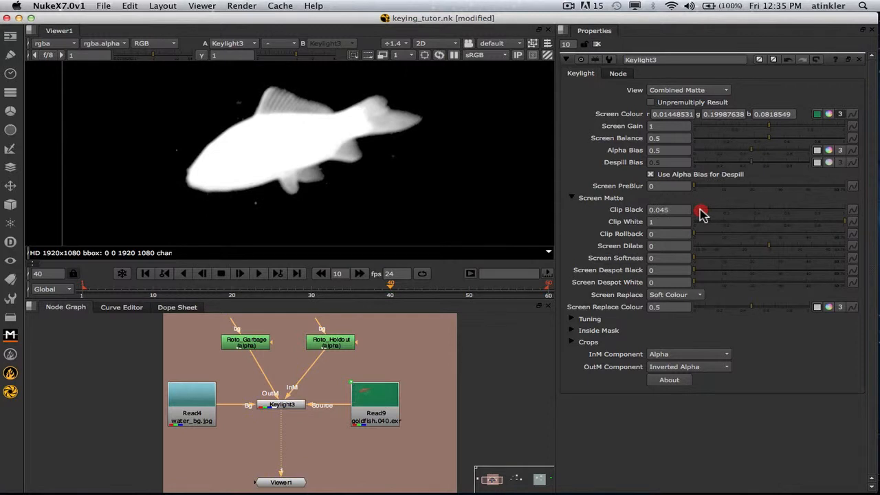
{"action": "left_click", "coordinate": [841, 222]}
{"action": "left_click", "coordinate": [837, 221]}
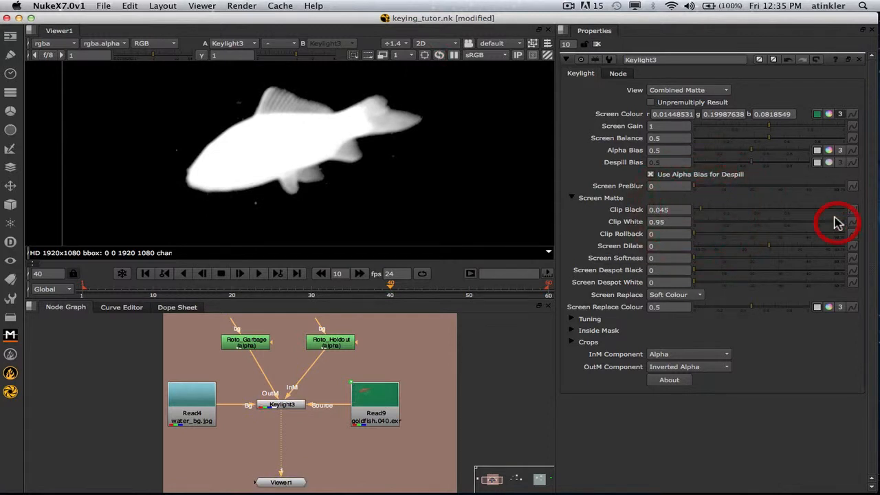
{"action": "left_click", "coordinate": [707, 186]}
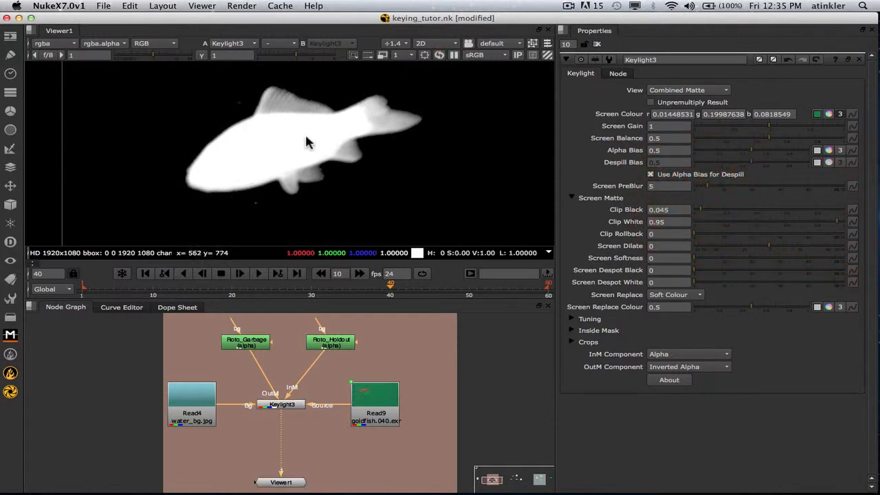
{"action": "scroll", "coordinate": [311, 169], "scroll_direction": "down", "scroll_amount": 4}
{"action": "left_click", "coordinate": [320, 177]}
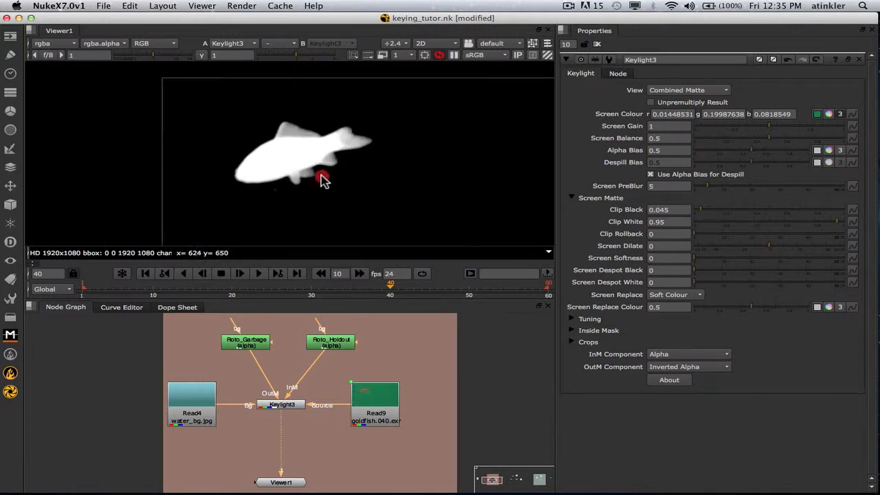
{"action": "left_click", "coordinate": [660, 90]}
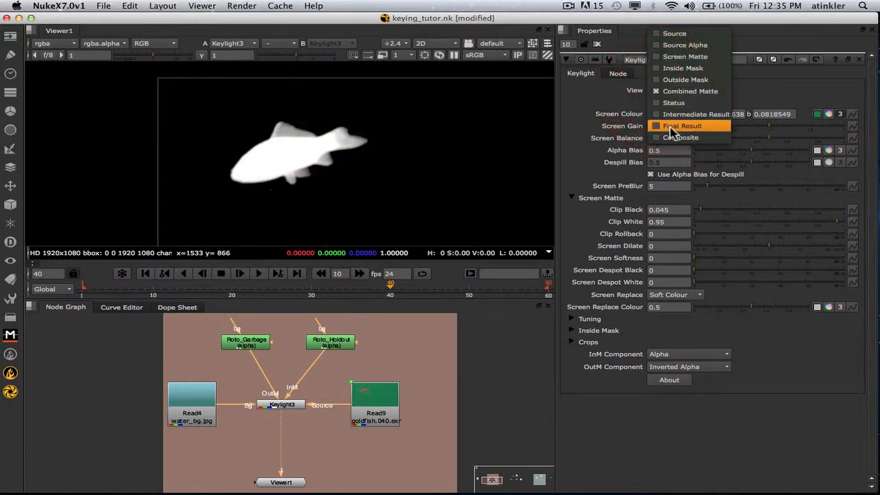
Switch Keylight3's View to Composite and zoom to inspect the goldfish over blue water.
{"action": "left_click", "coordinate": [672, 138]}
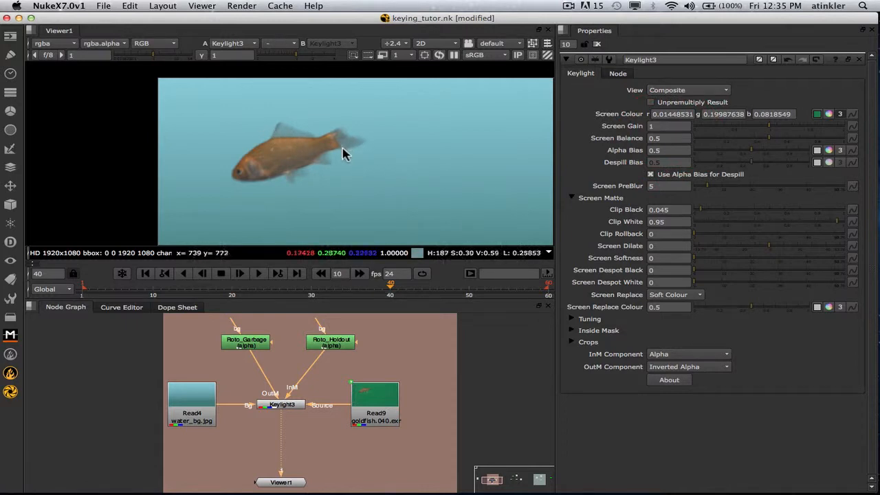
{"action": "scroll", "coordinate": [263, 167], "scroll_direction": "up", "scroll_amount": 3}
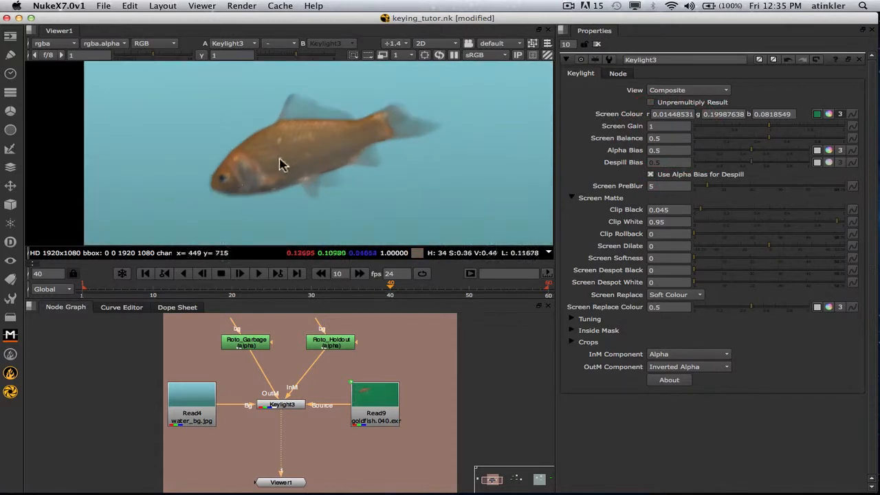
{"action": "scroll", "coordinate": [286, 171], "scroll_direction": "down", "scroll_amount": 3}
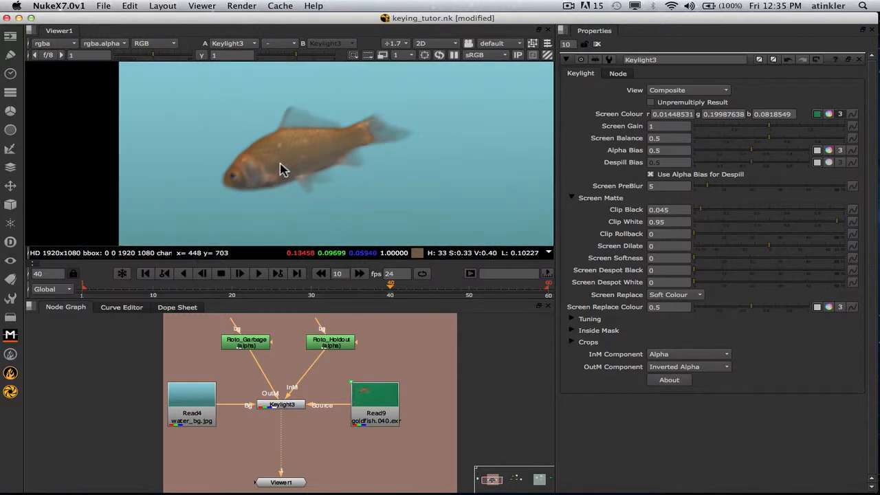
{"action": "scroll", "coordinate": [304, 176], "scroll_direction": "down", "scroll_amount": 3}
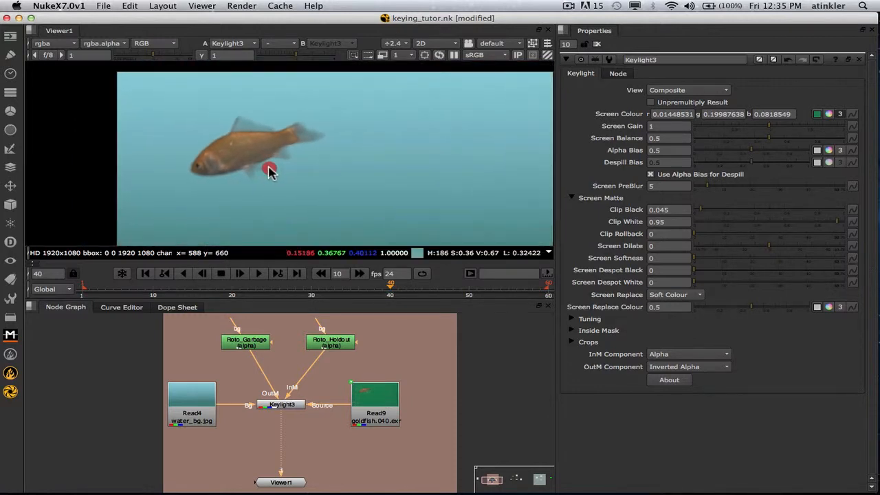
{"action": "scroll", "coordinate": [269, 173], "scroll_direction": "up", "scroll_amount": 1}
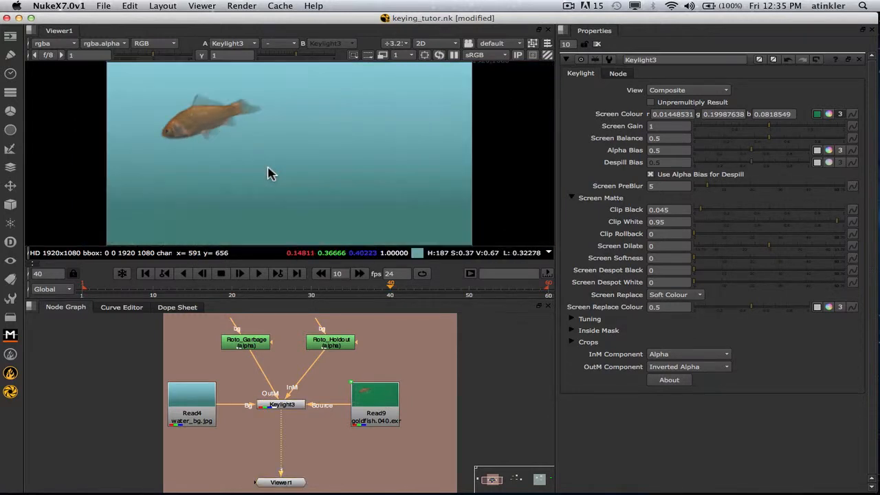